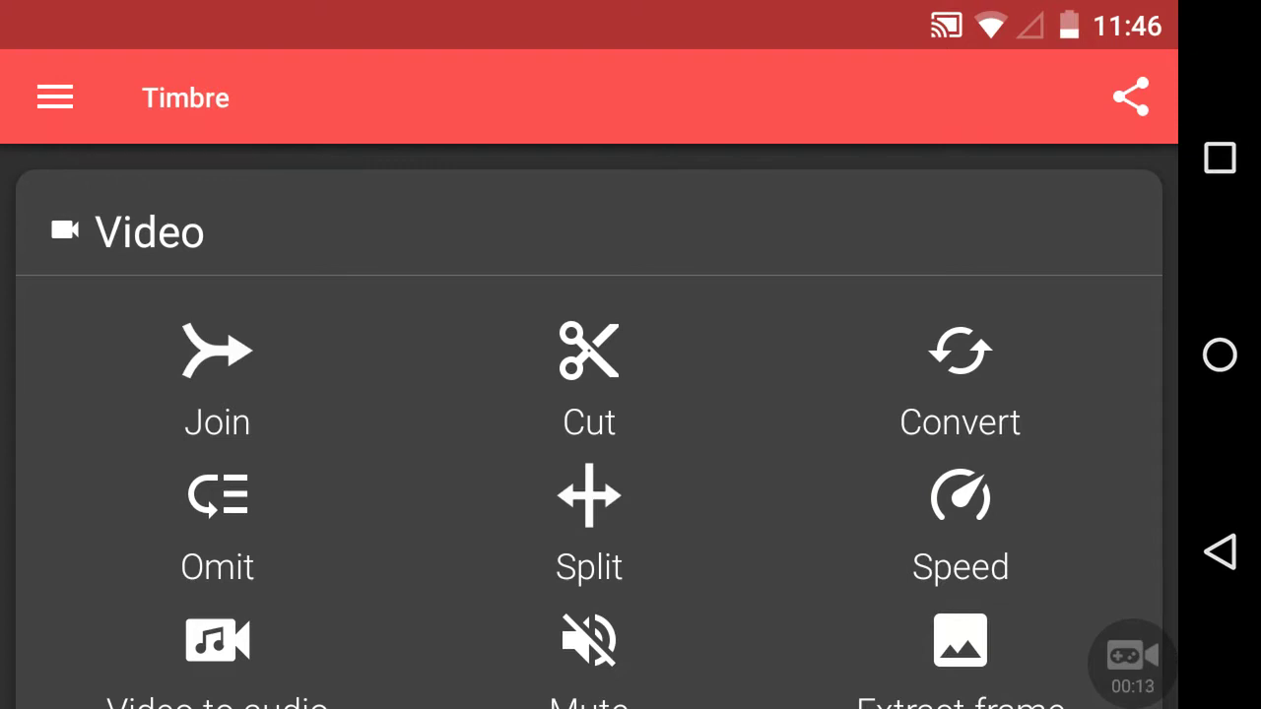
# Load the mp4 screen recording from Recent into Timbre's Convert video screen
pyautogui.moveTo(844, 529); pyautogui.dragTo(847, 690)
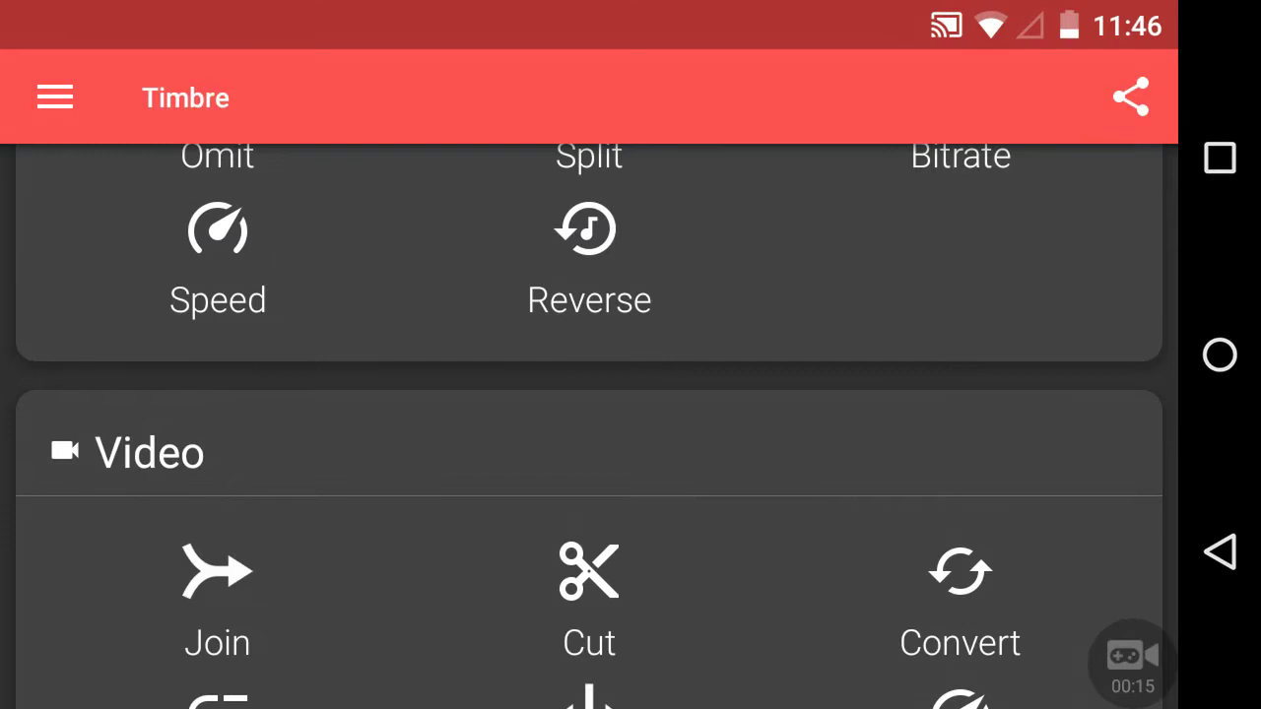
pyautogui.scroll(5, 589, 425)
pyautogui.scroll(-1, 589, 425)
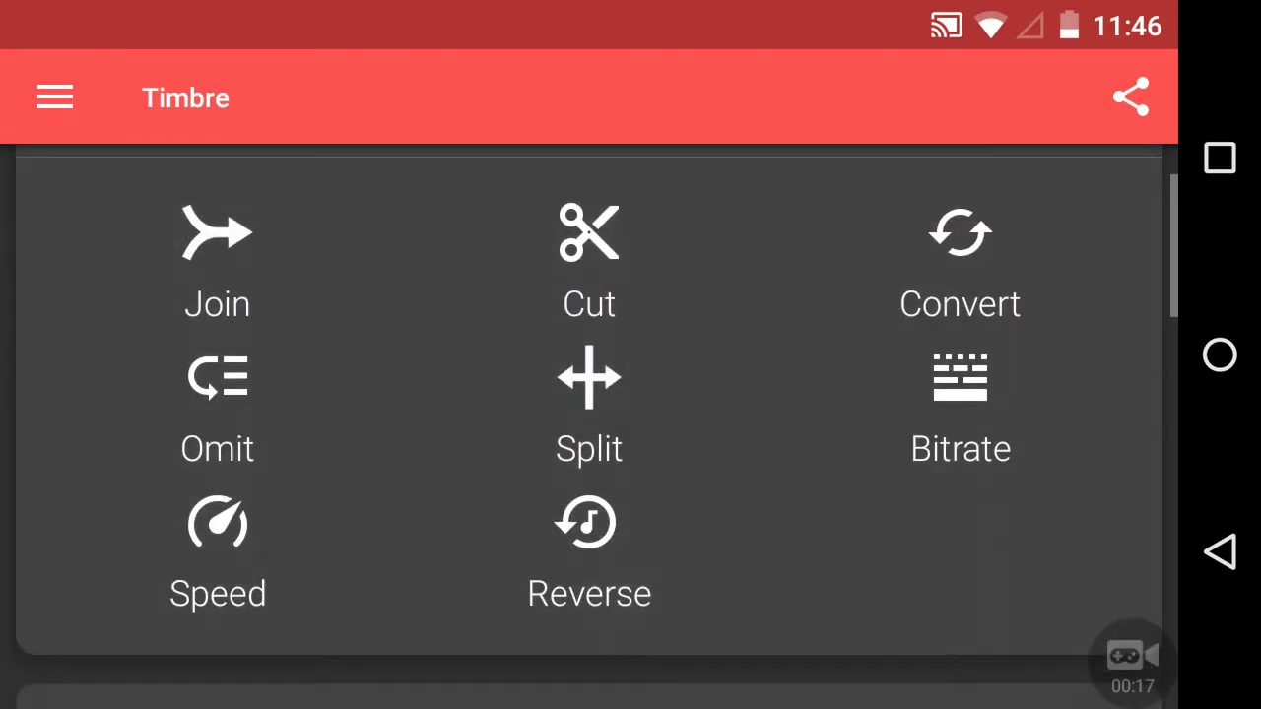
pyautogui.scroll(-3, 589, 425)
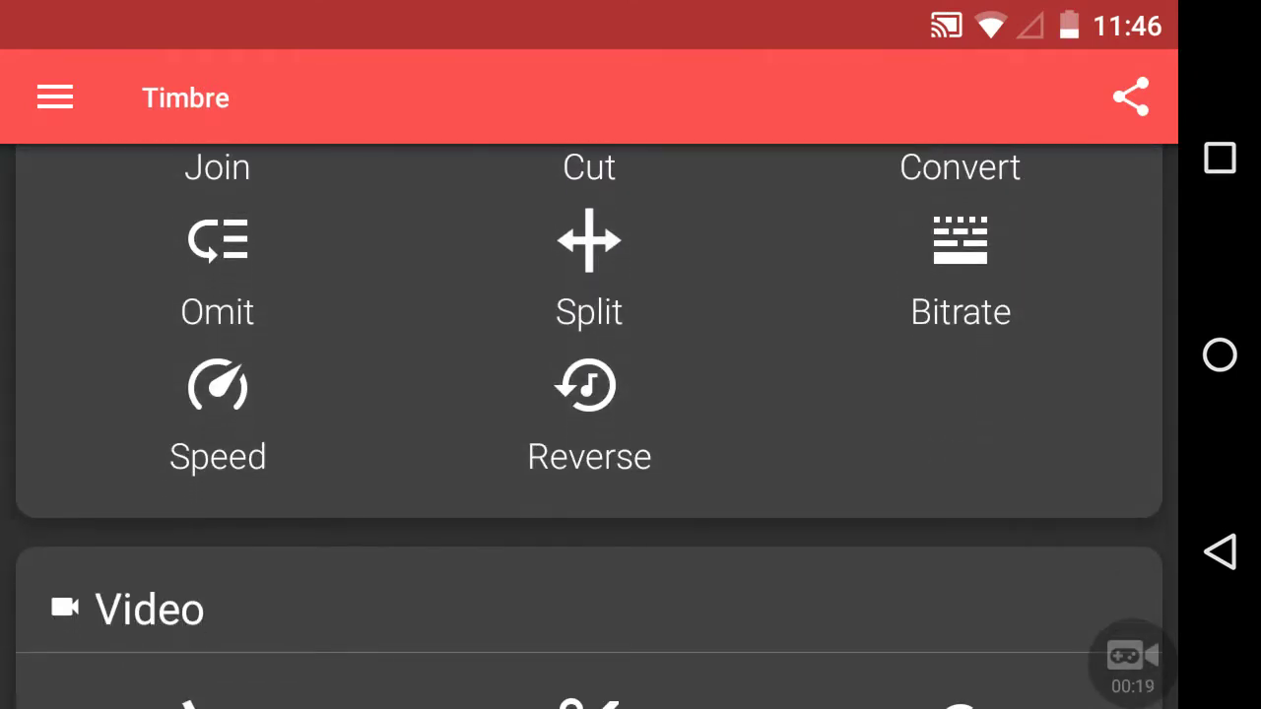
pyautogui.scroll(5, 589, 426)
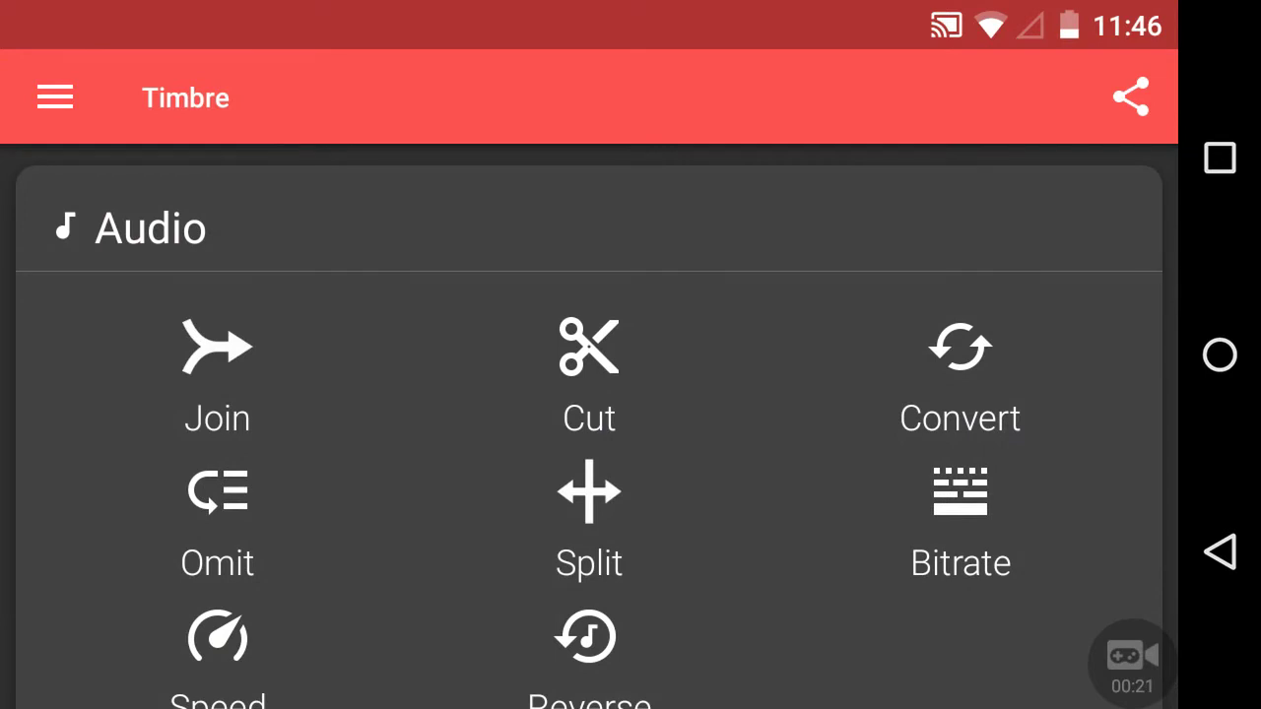
pyautogui.scroll(-10, 817, 562)
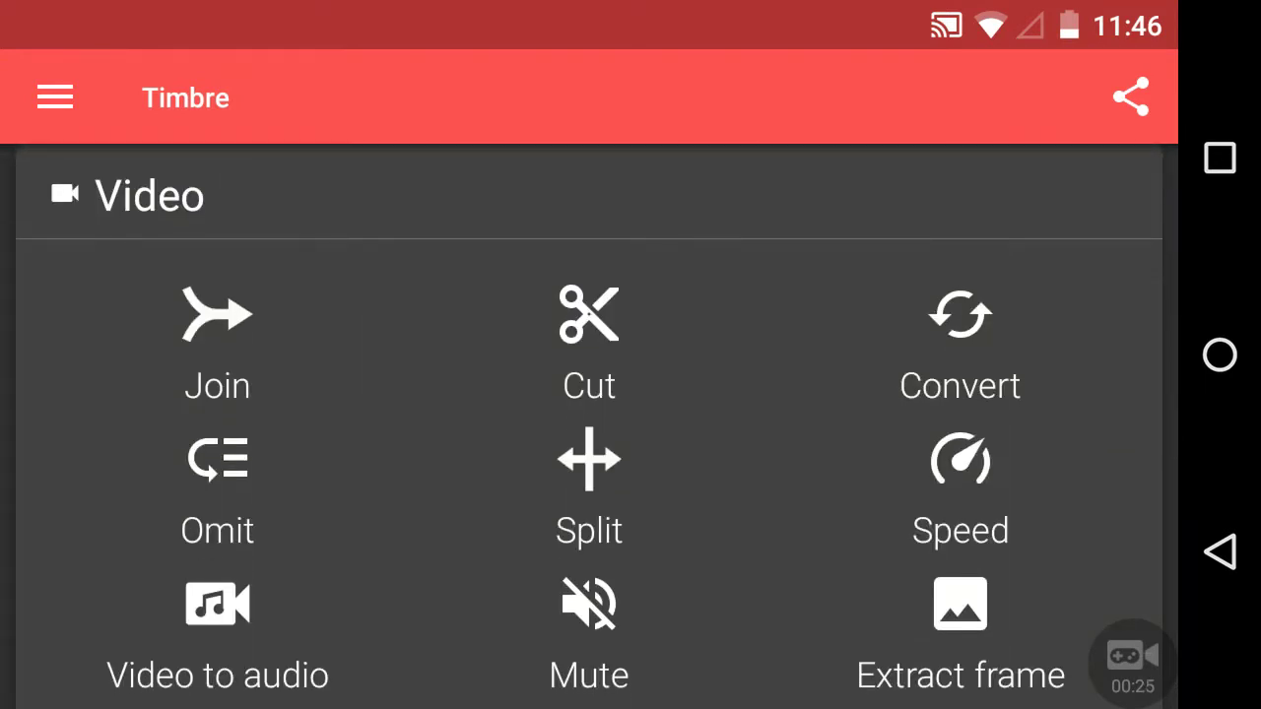
pyautogui.scroll(10, 589, 425)
pyautogui.scroll(-3, 589, 426)
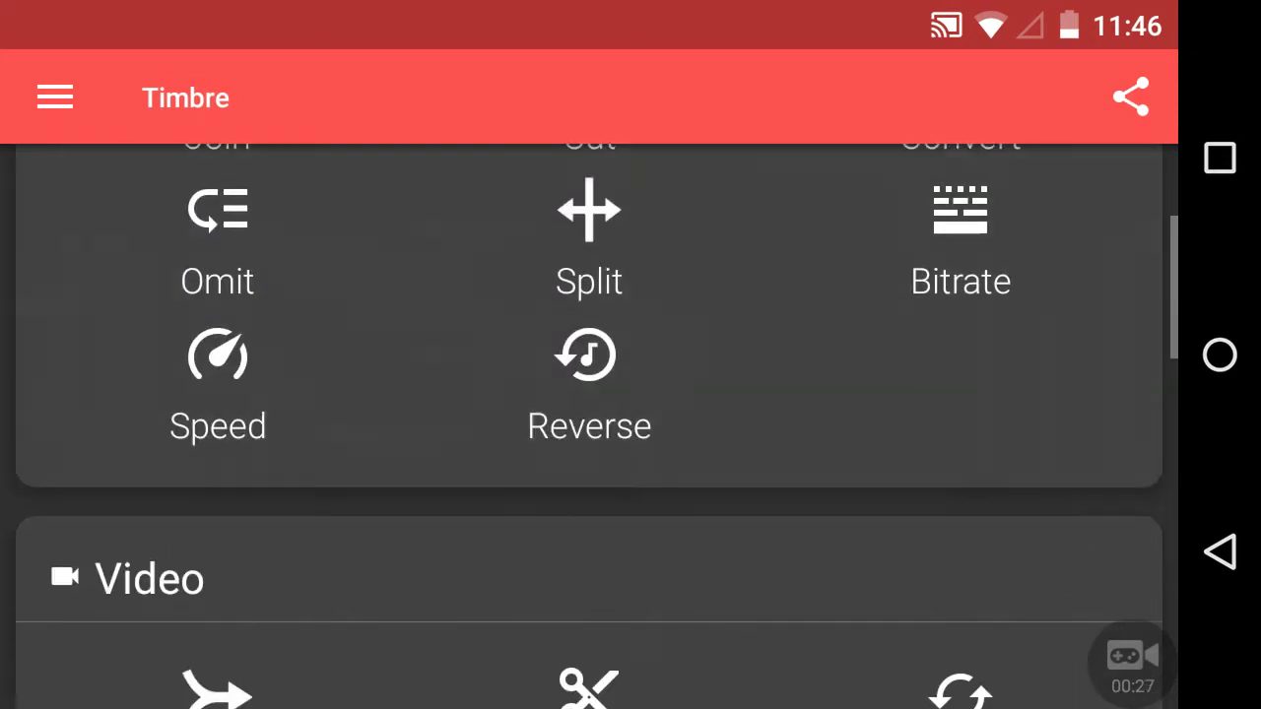
pyautogui.scroll(-5, 589, 426)
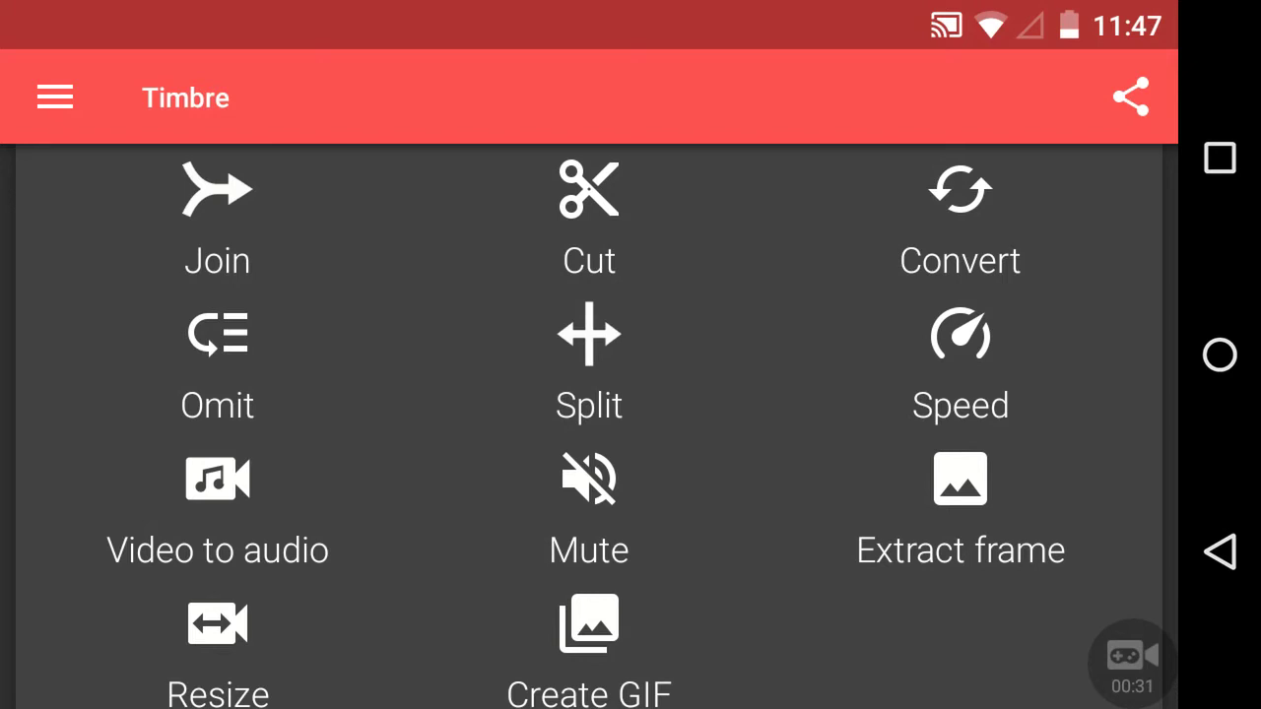
pyautogui.click(960, 217)
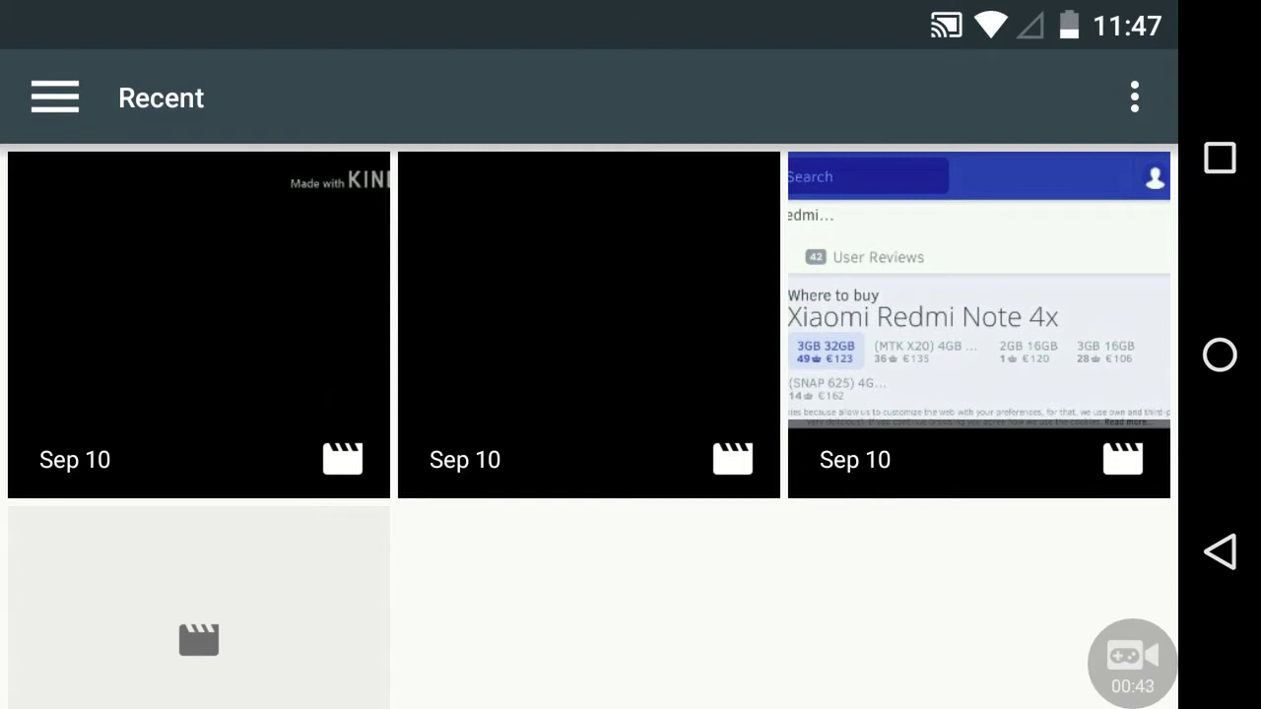
pyautogui.click(979, 325)
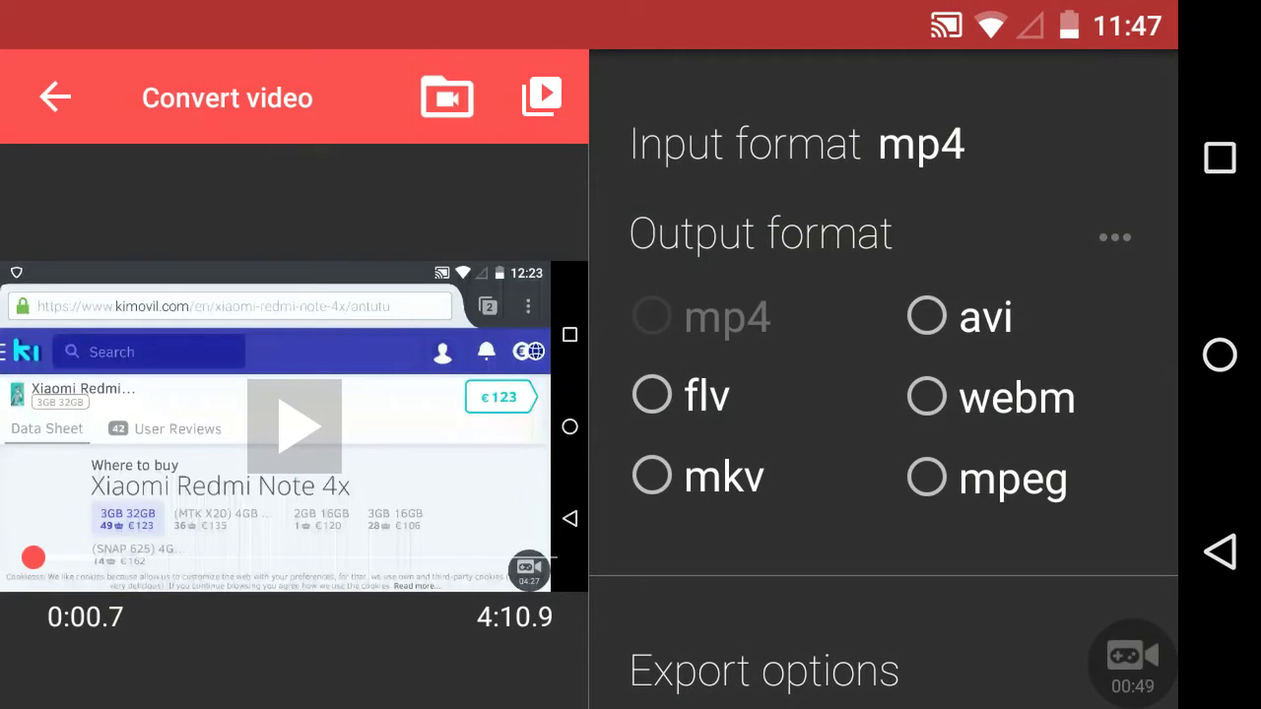
pyautogui.click(652, 395)
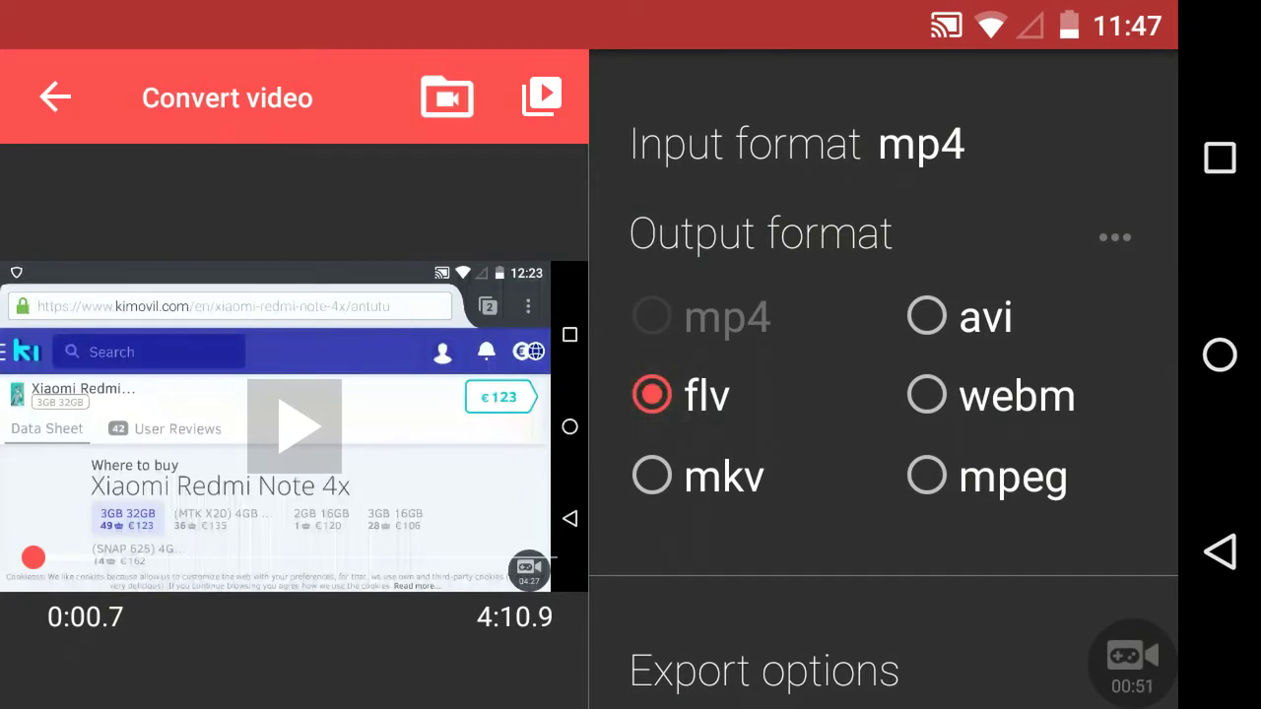
pyautogui.scroll(-3, 884, 394)
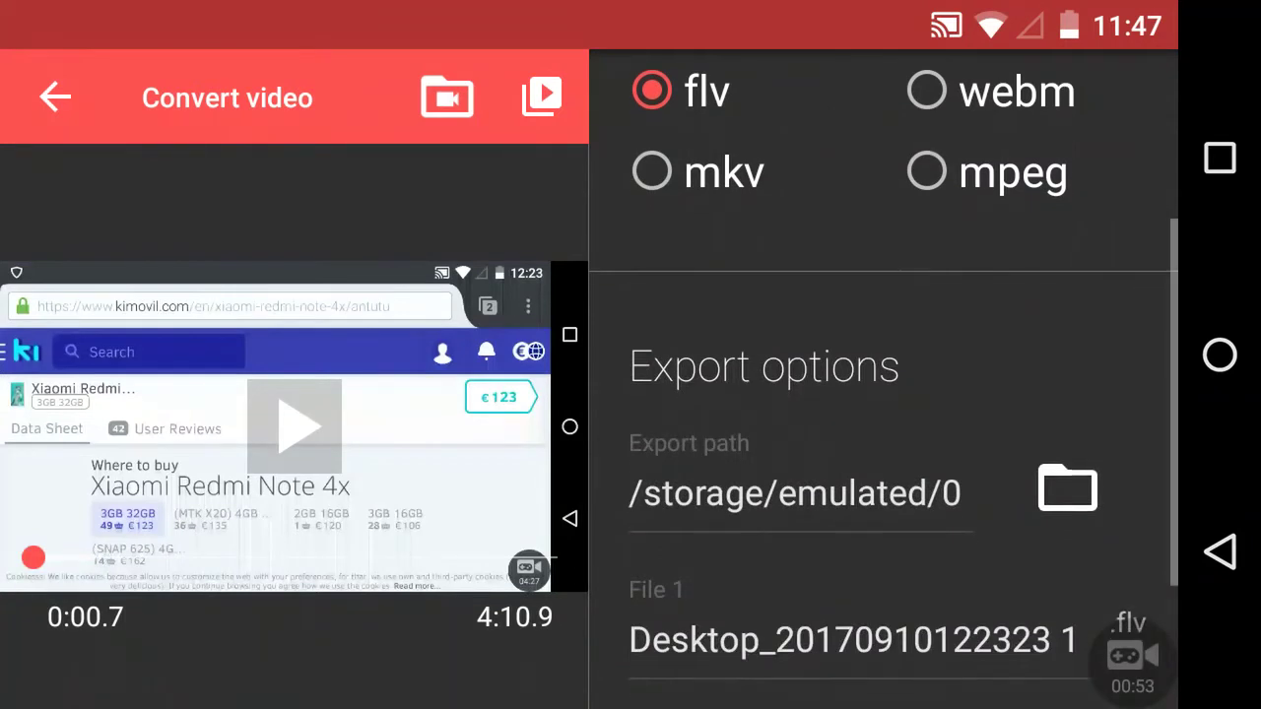
pyautogui.scroll(-1, 883, 394)
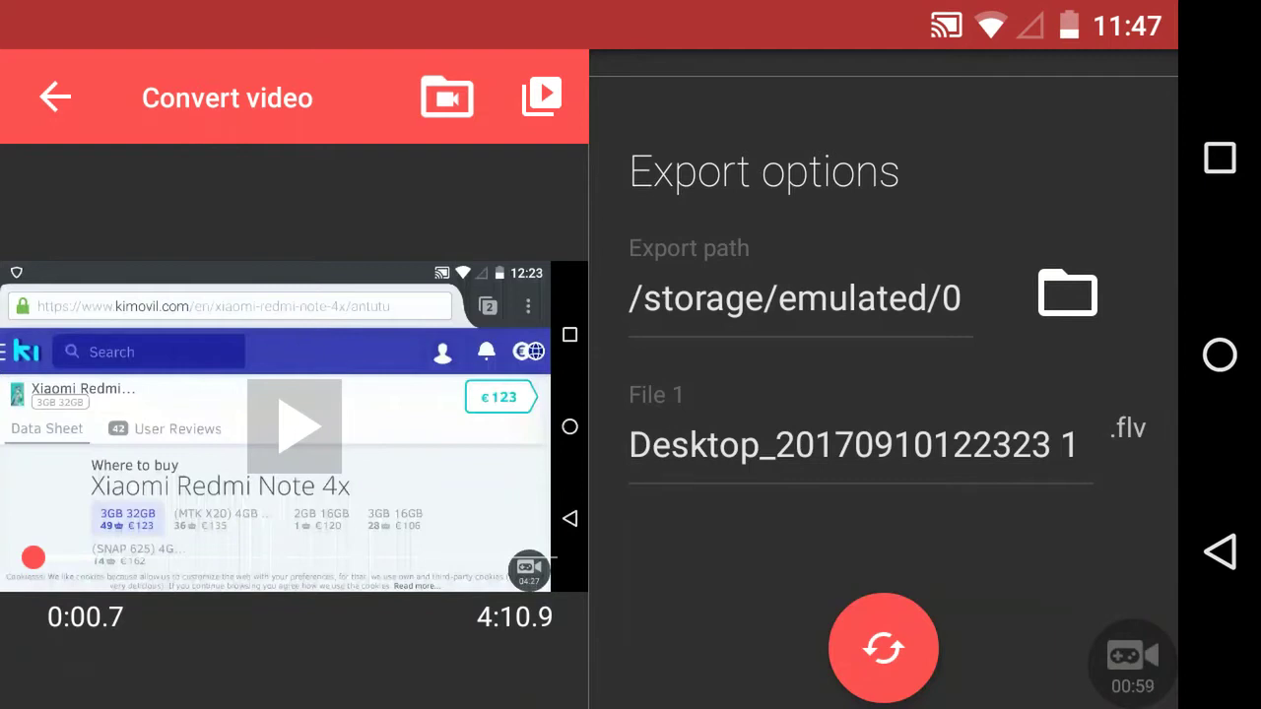
# Start the flv conversion, then cancel it from the ETA progress dialog
pyautogui.click(882, 622)
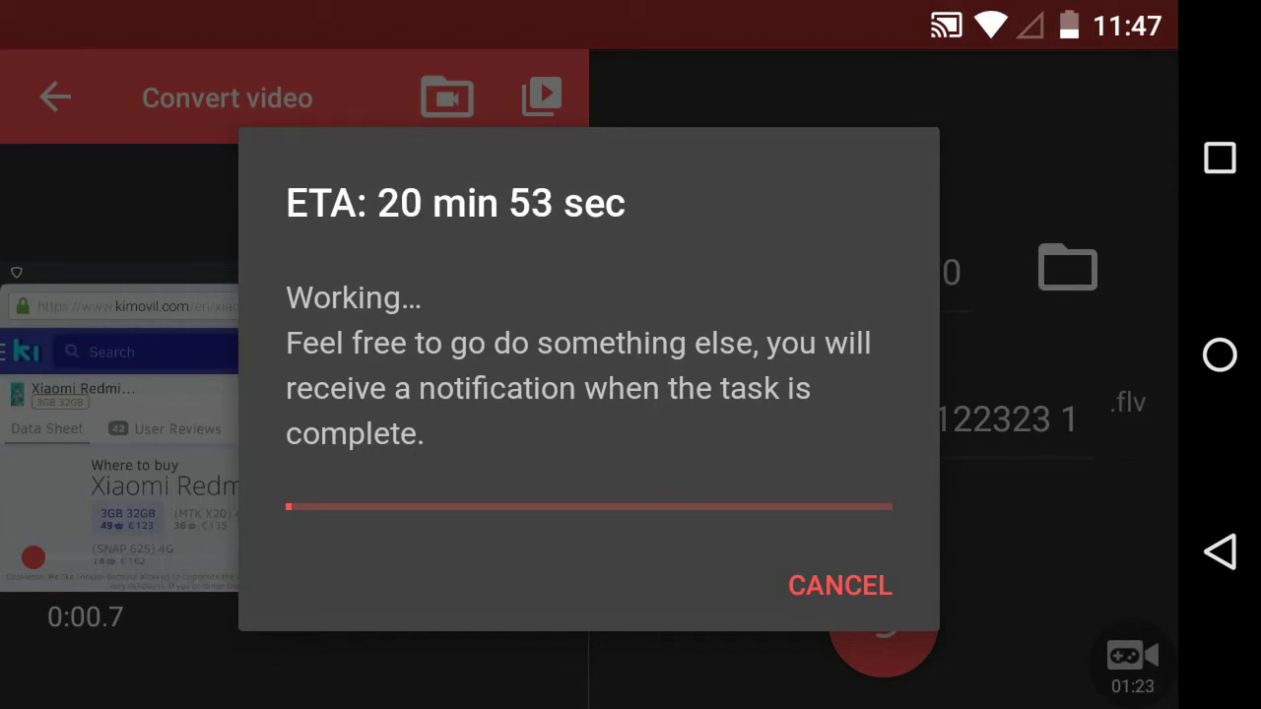
pyautogui.click(839, 585)
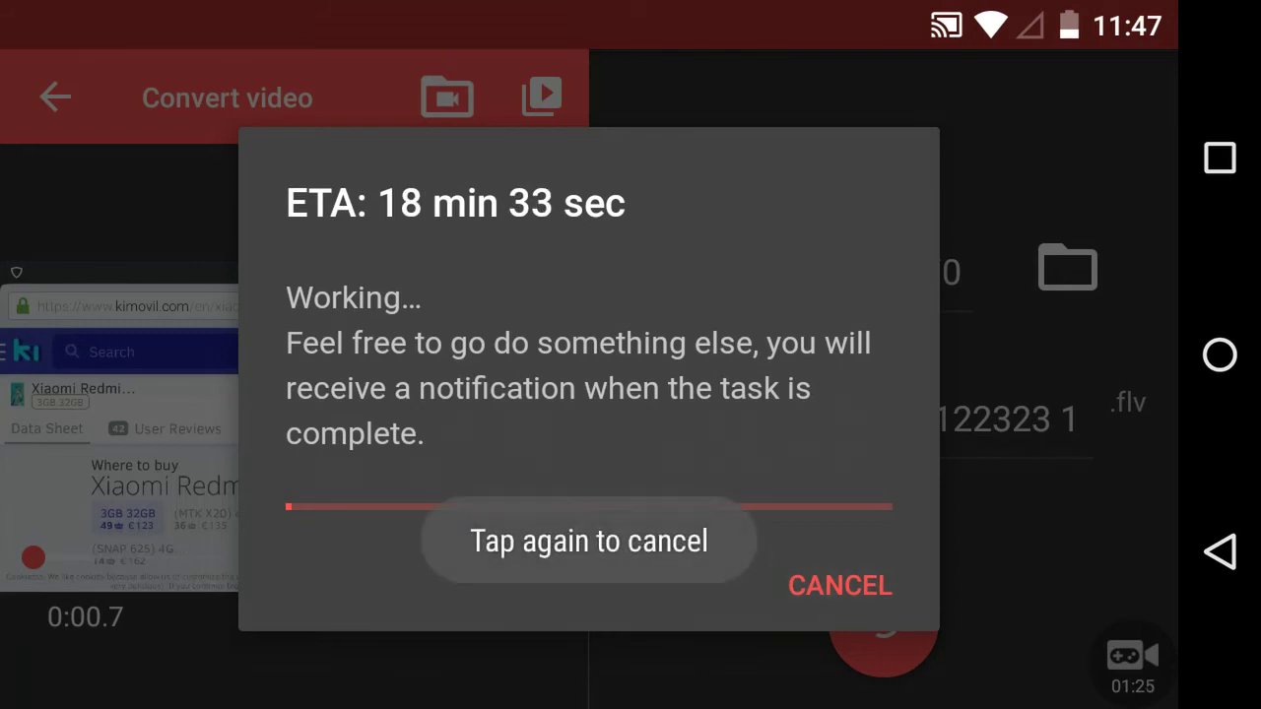
pyautogui.click(839, 585)
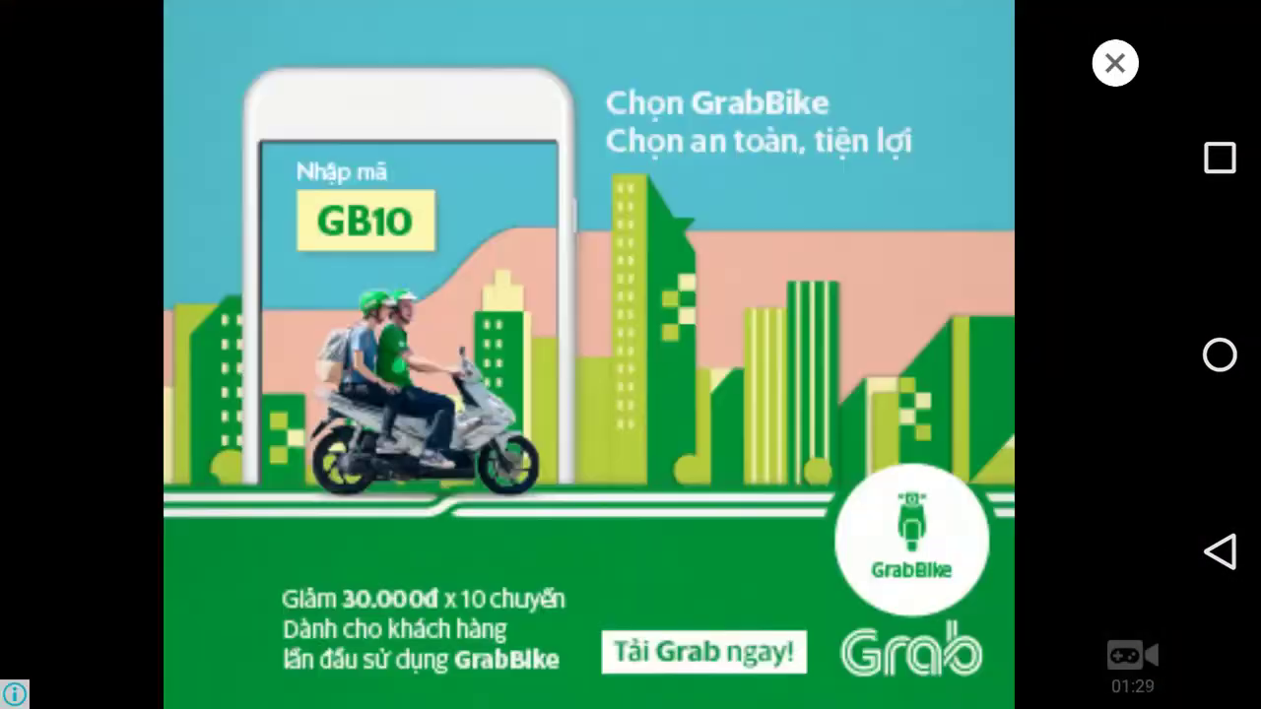
# Close the Timbre advert and switch to Lexis Audio Editor through recent apps
pyautogui.click(1219, 551)
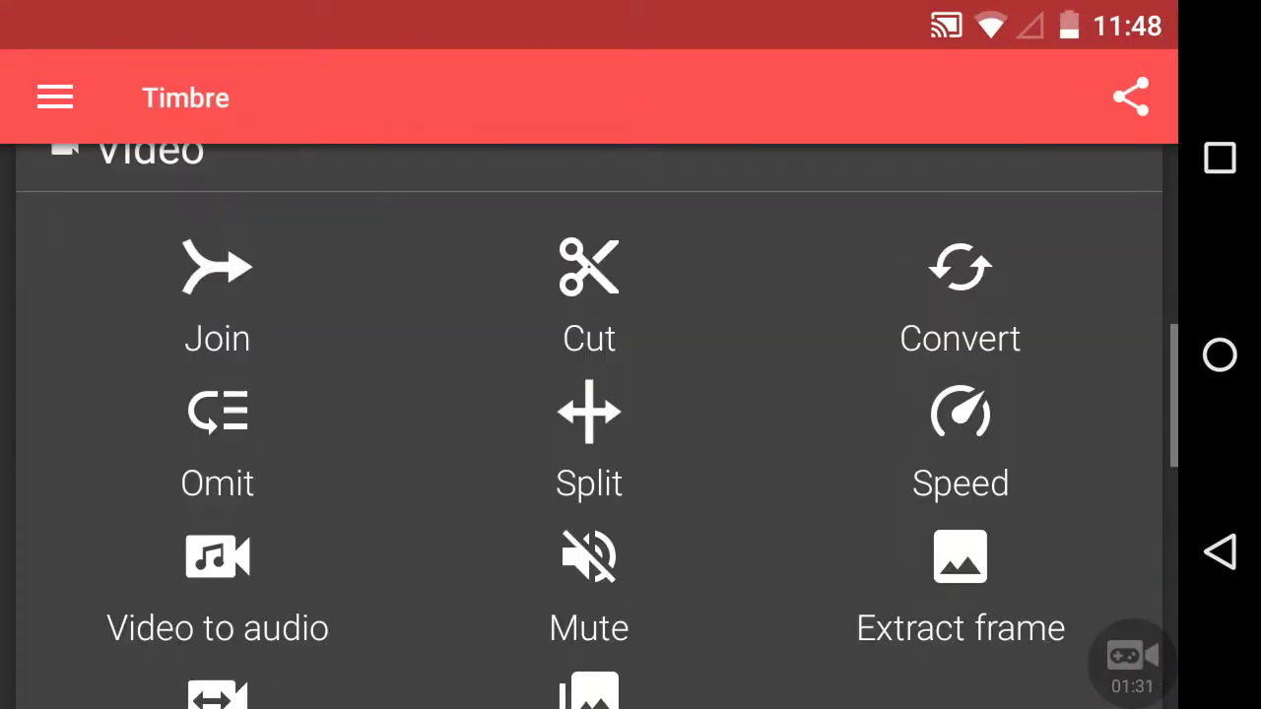
pyautogui.scroll(5, 589, 423)
pyautogui.scroll(-2, 589, 424)
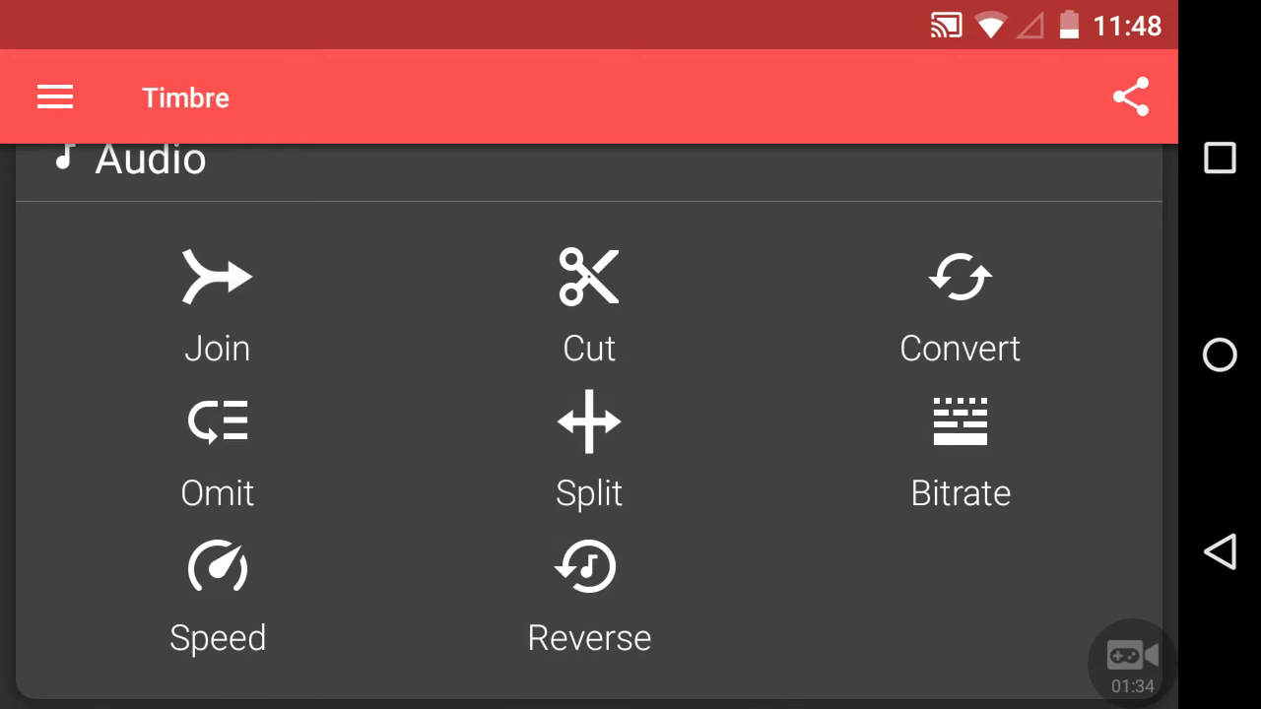
pyautogui.click(1219, 158)
pyautogui.scroll(5, 591, 394)
pyautogui.scroll(5, 591, 394)
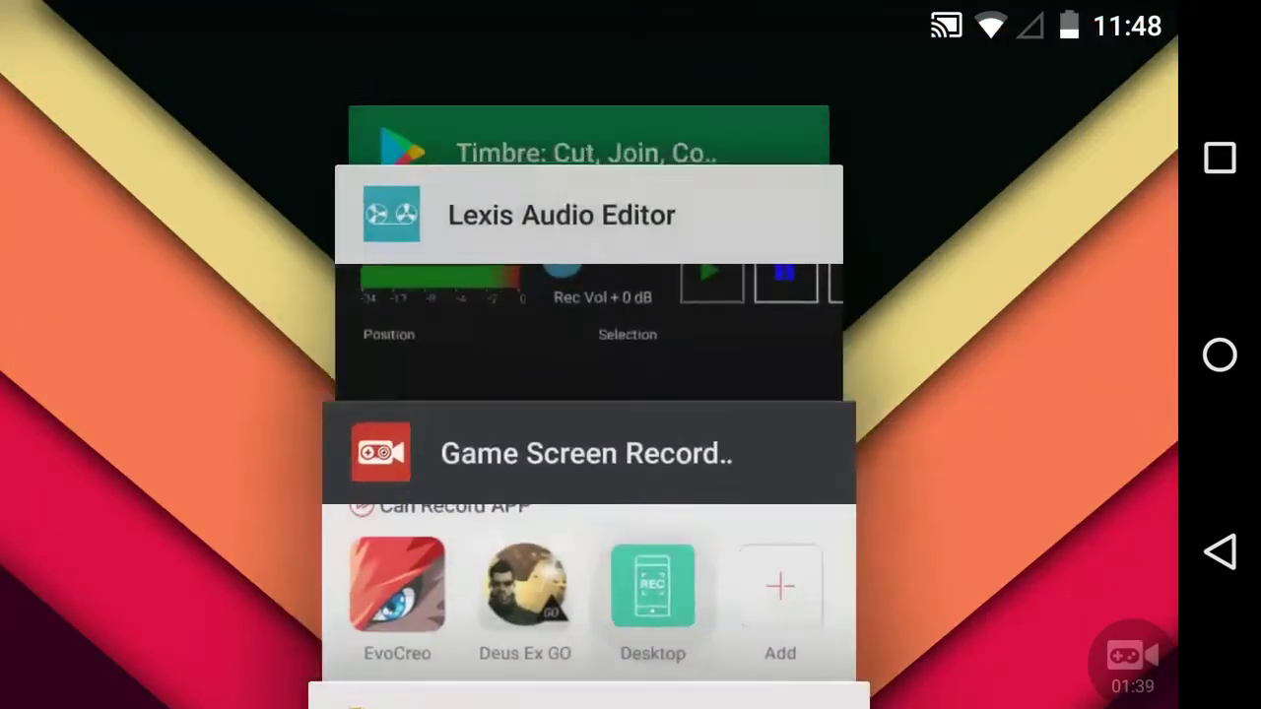
pyautogui.click(562, 248)
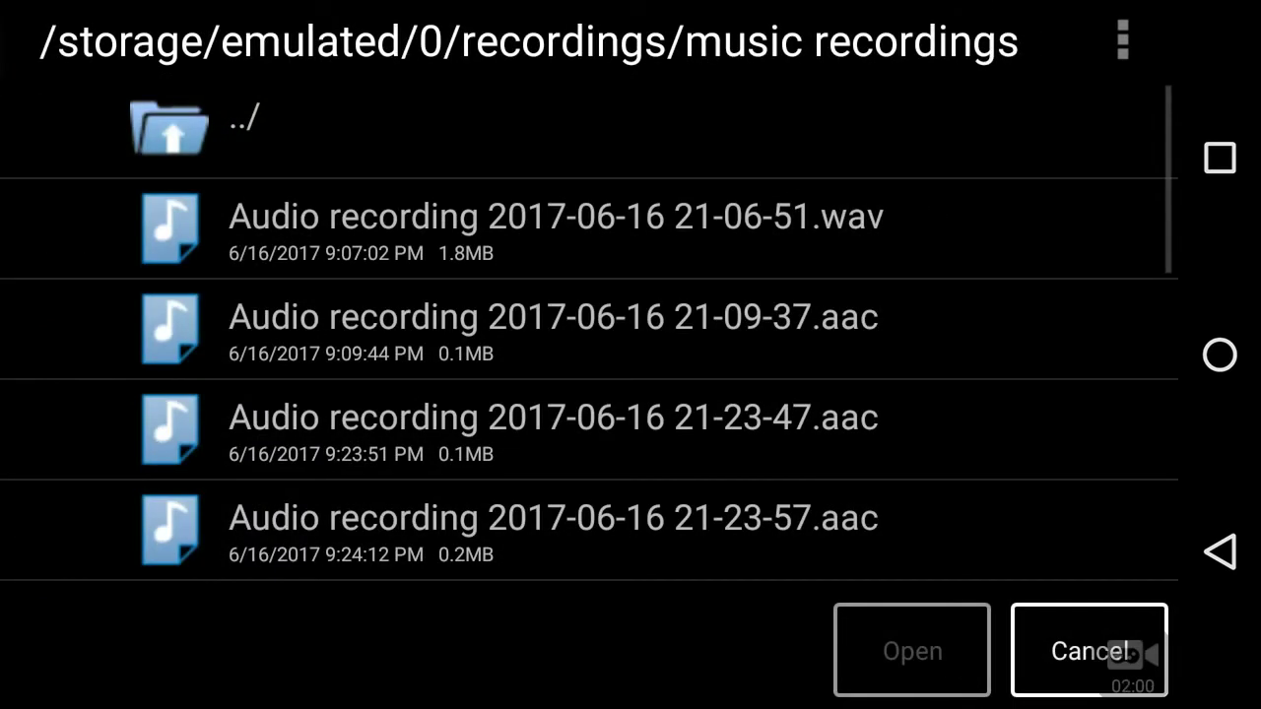
# Open the first wav recording, a 10.4-second clip, in Lexis Audio Editor
pyautogui.click(557, 229)
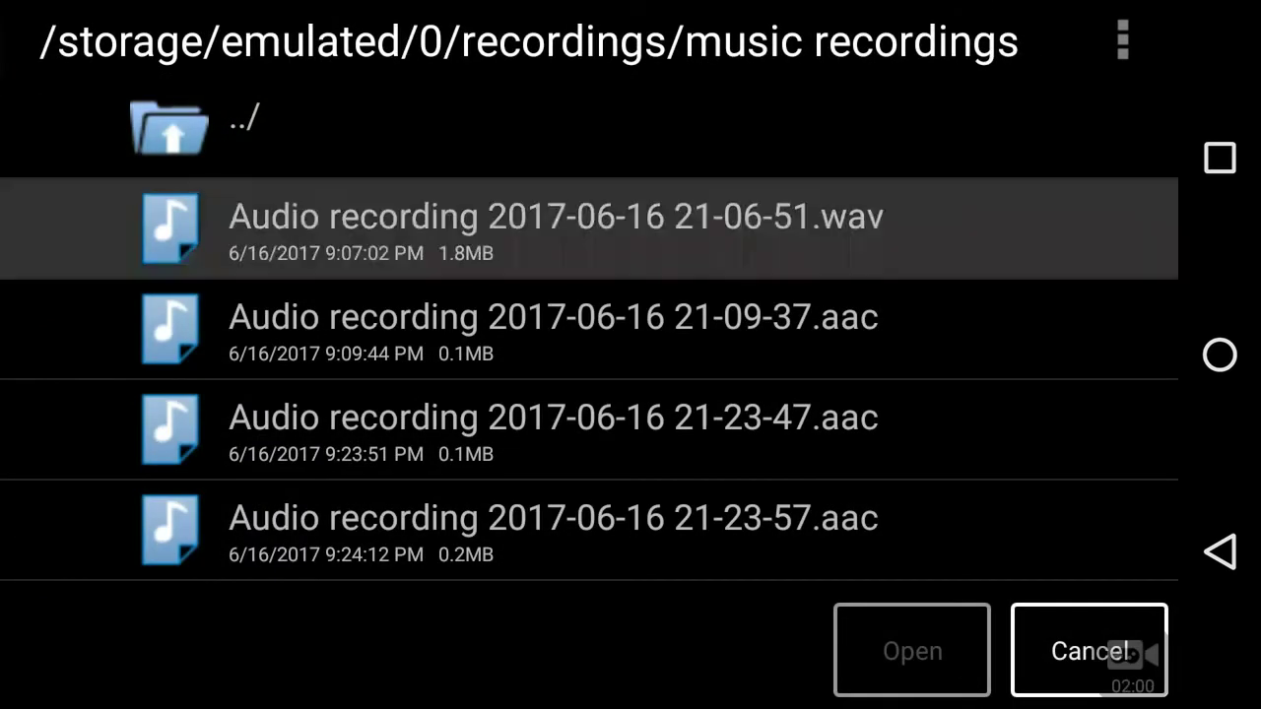
pyautogui.click(912, 651)
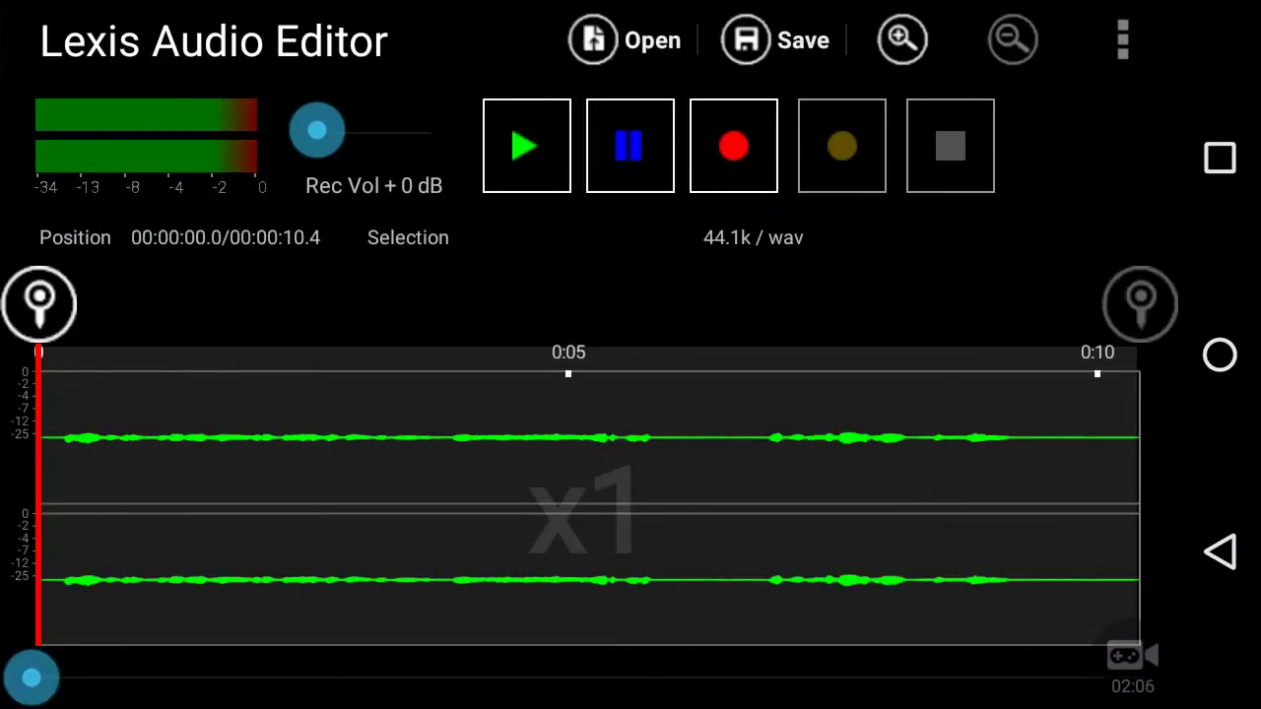
pyautogui.click(1123, 40)
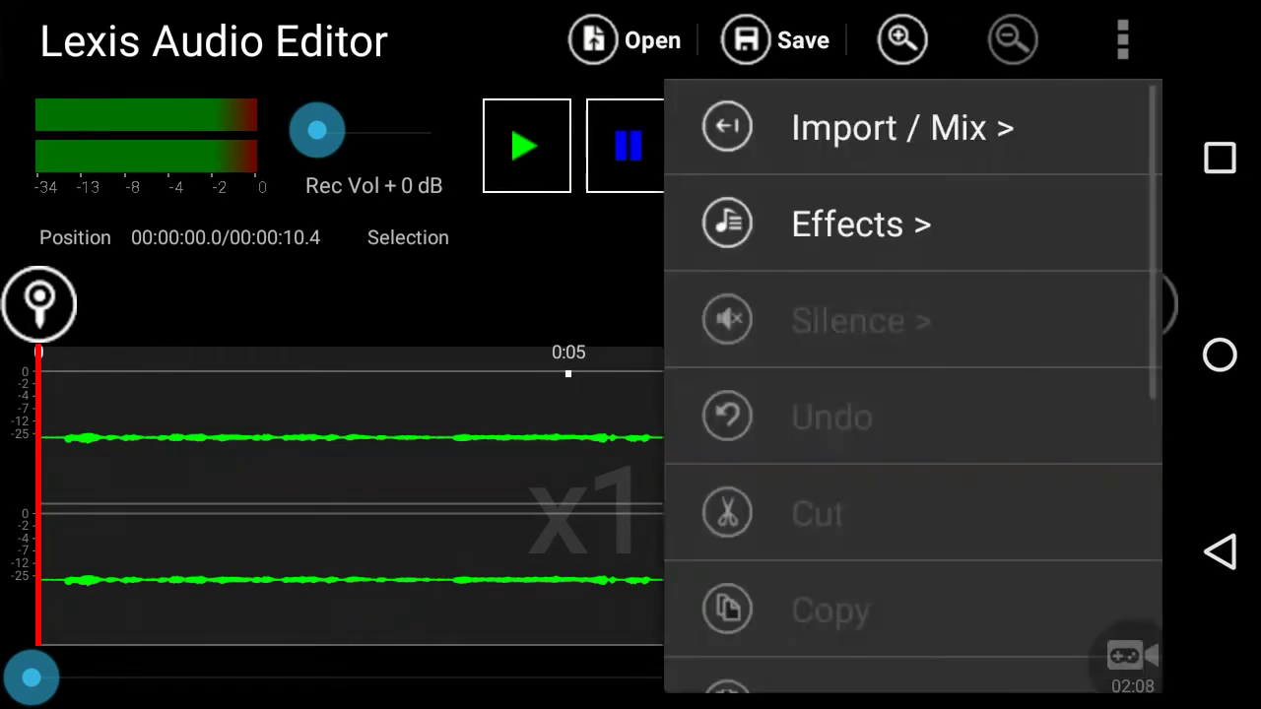
pyautogui.press('Escape')
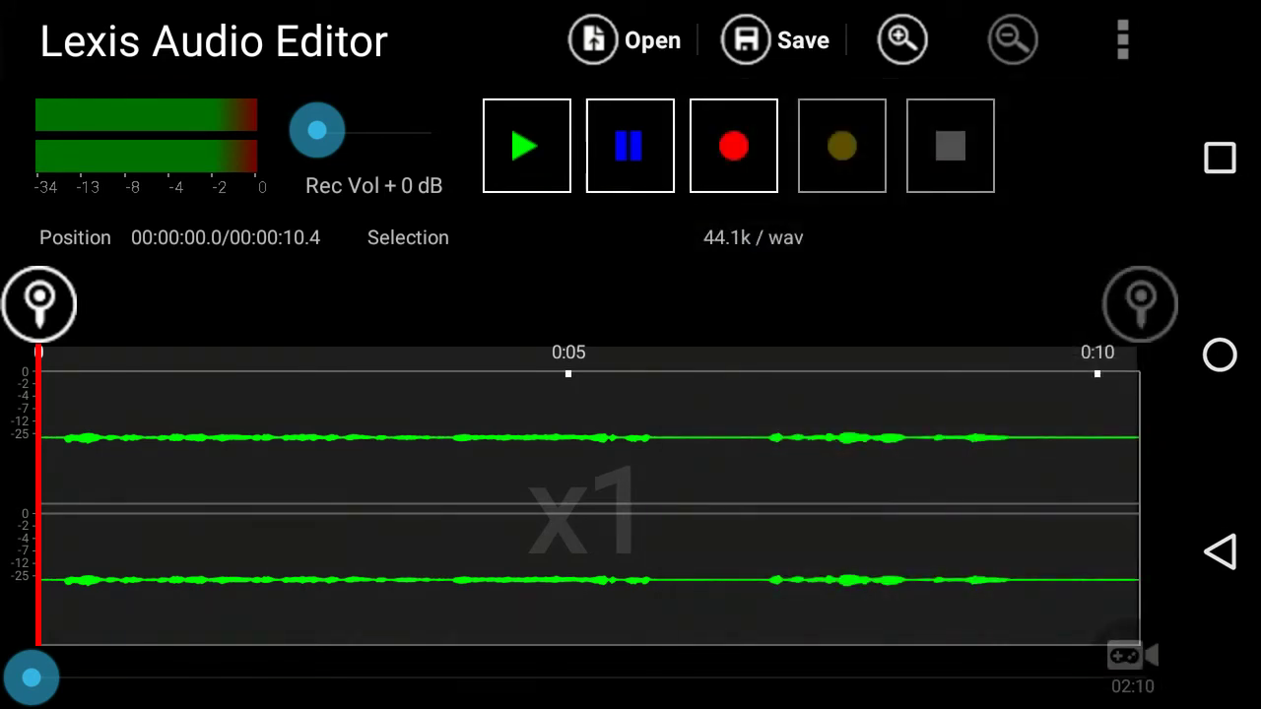
# Apply Effects > Normalize to boost the quiet recording's volume
pyautogui.click(1123, 40)
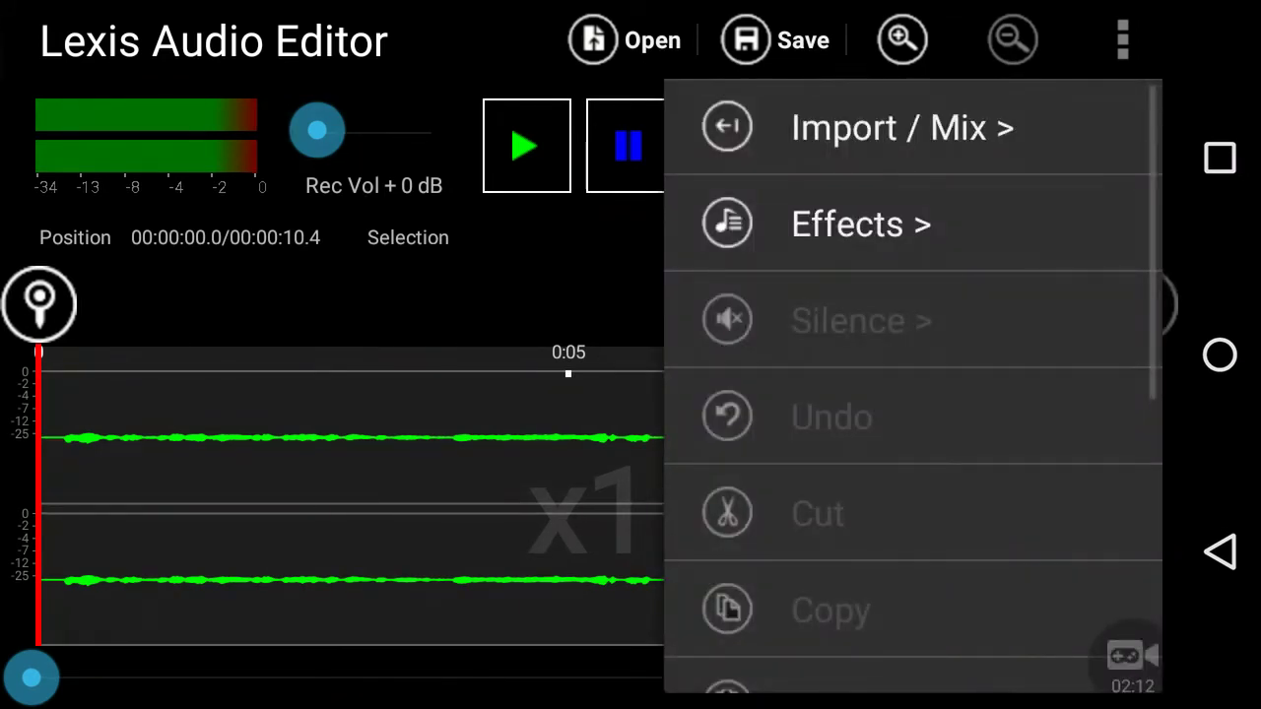
pyautogui.scroll(-5, 913, 394)
pyautogui.scroll(5, 913, 394)
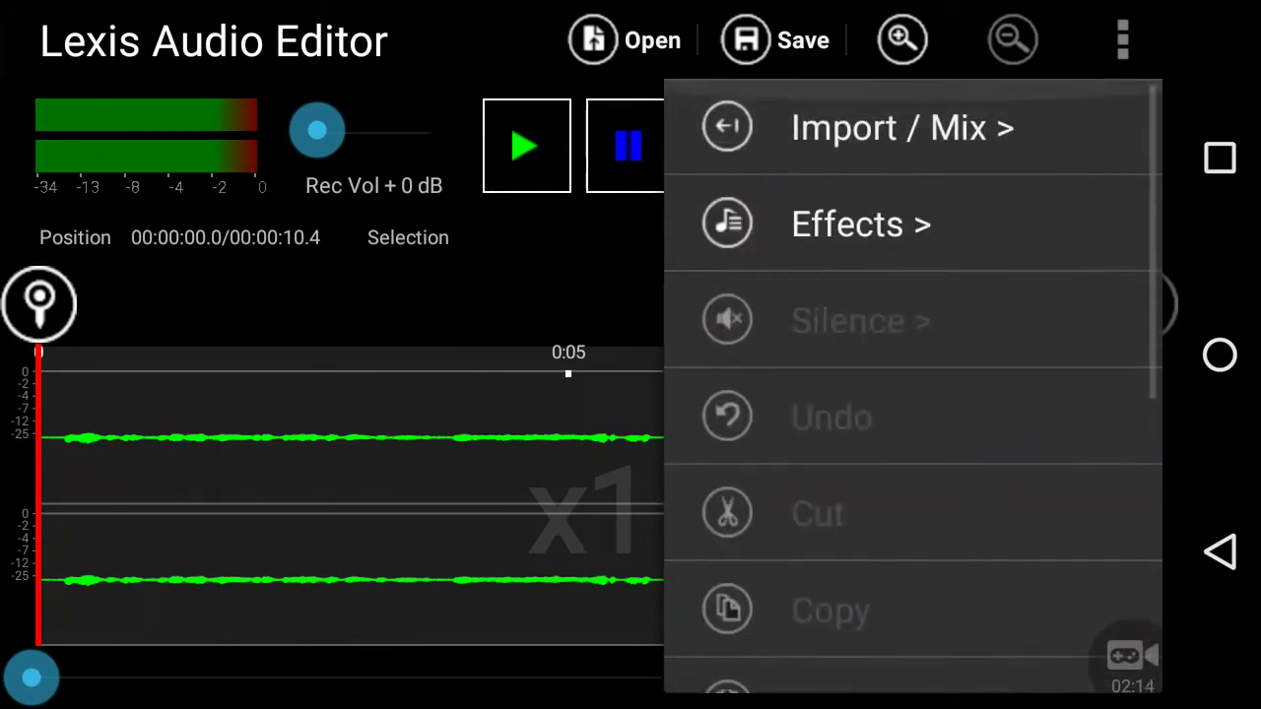
pyautogui.click(860, 224)
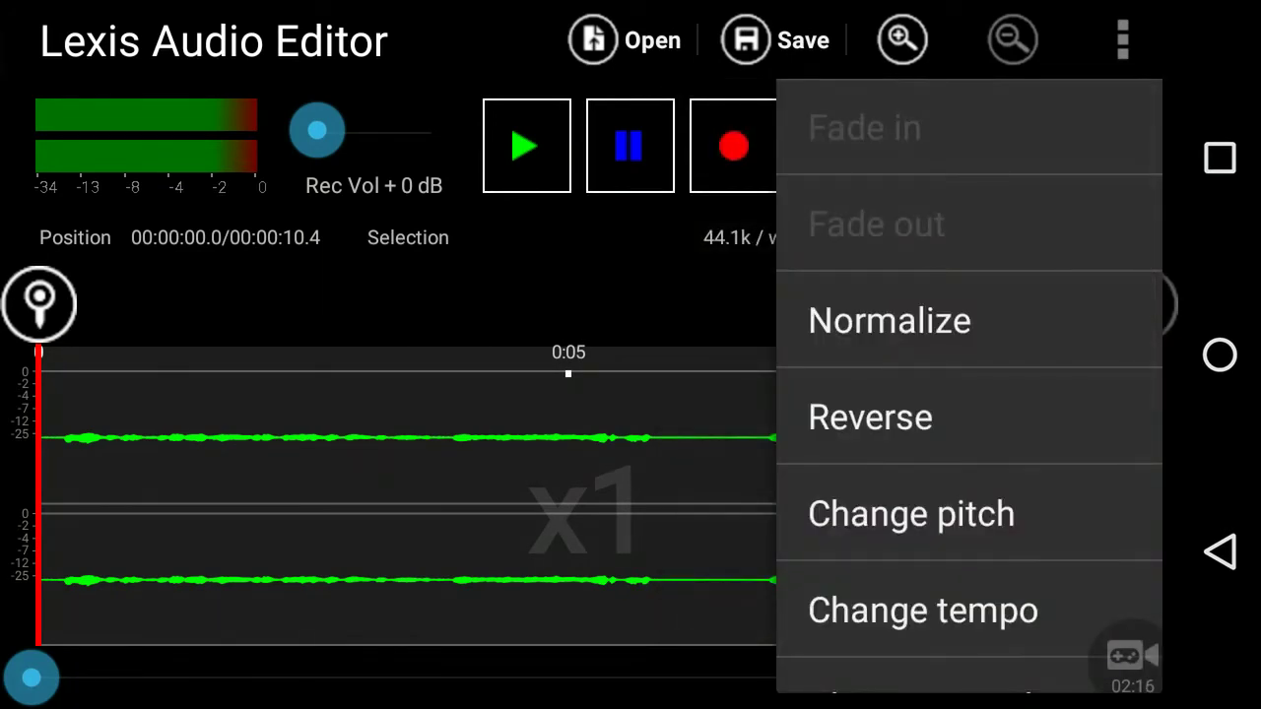
pyautogui.click(889, 320)
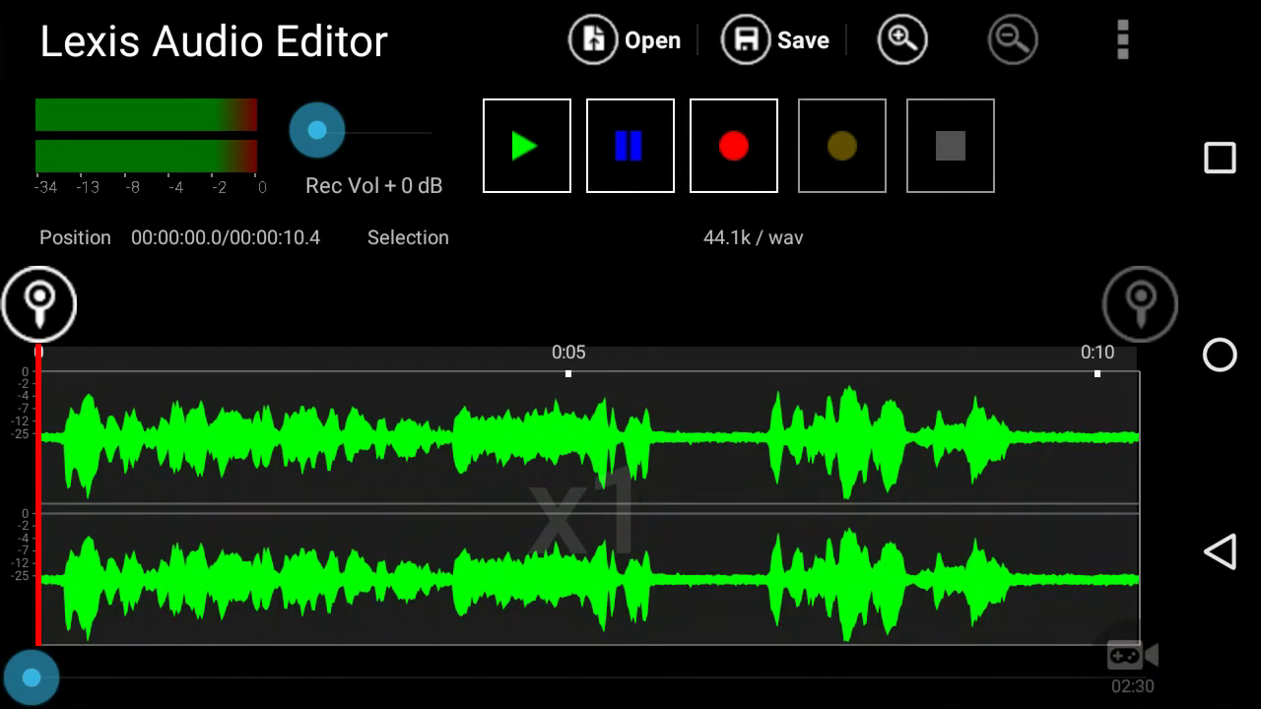
pyautogui.click(775, 39)
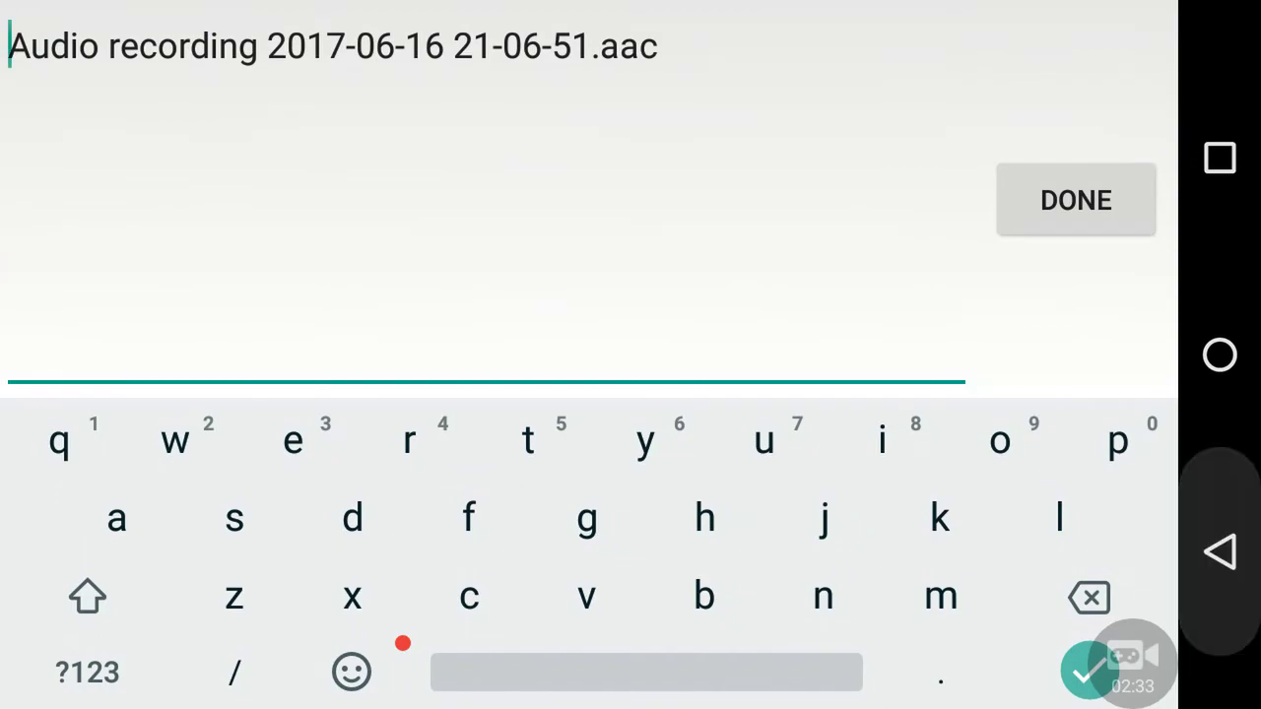
pyautogui.press('Return')
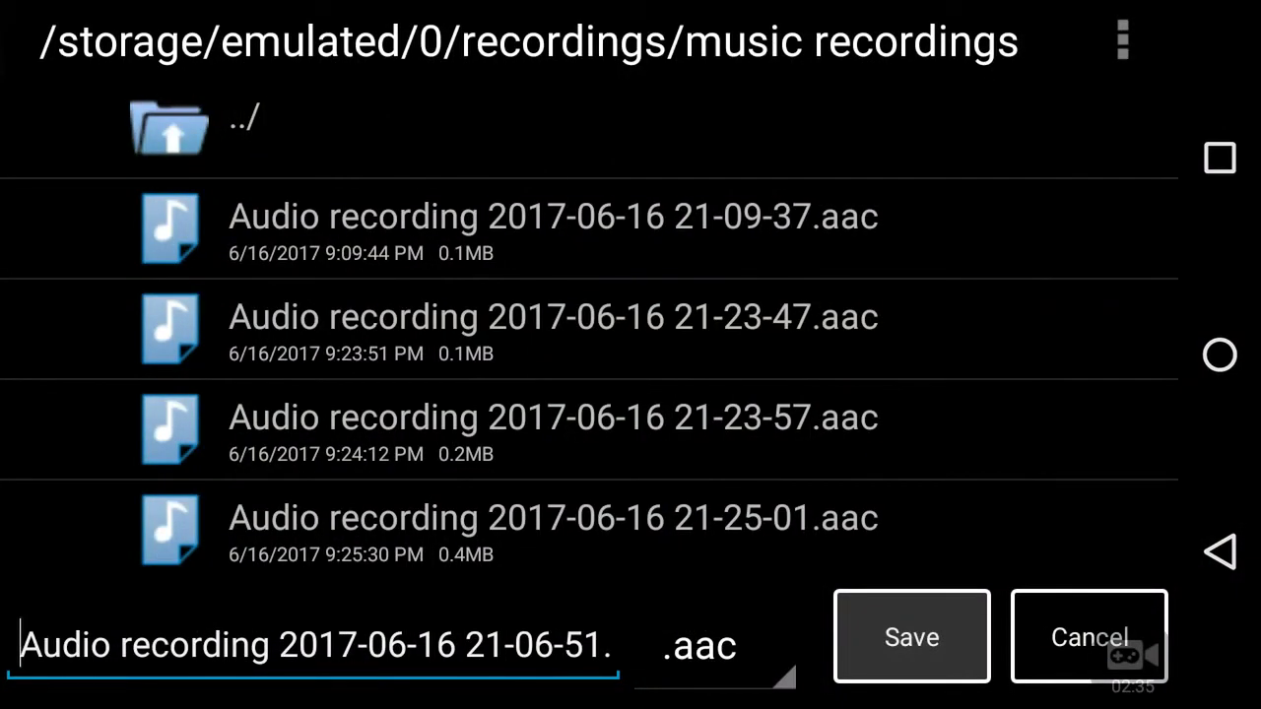
pyautogui.click(714, 645)
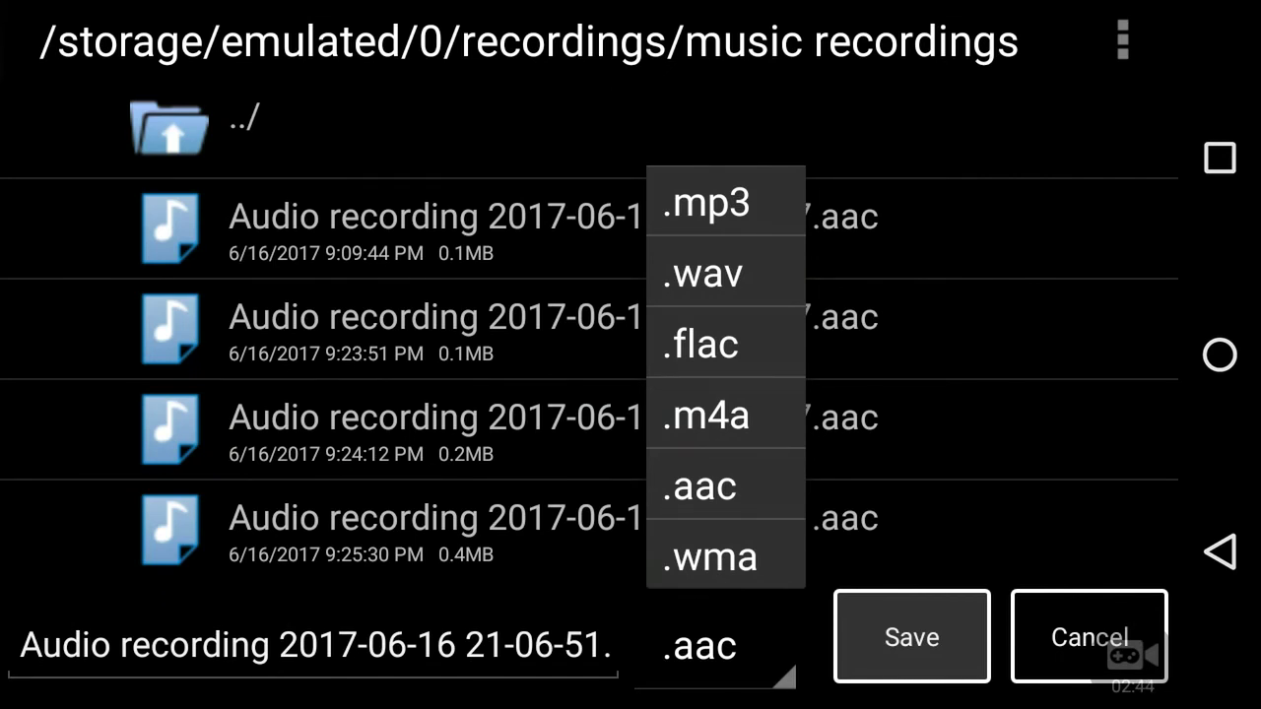
pyautogui.click(705, 272)
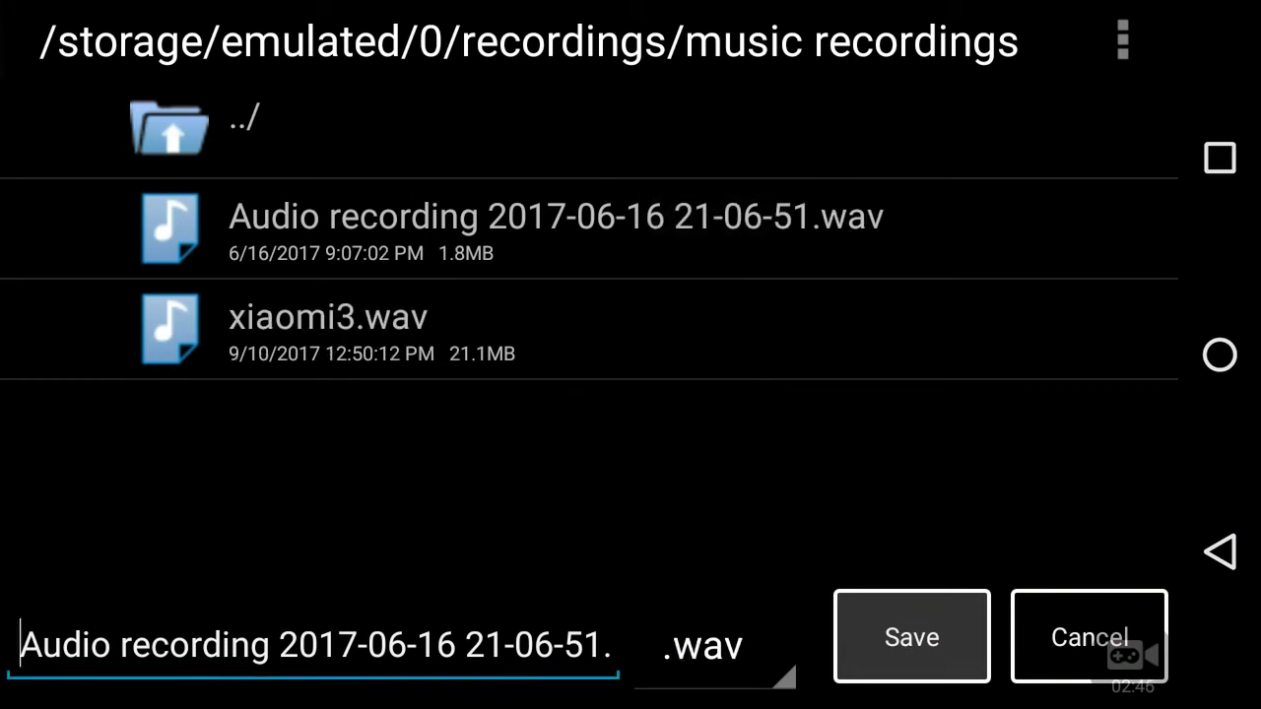
pyautogui.click(335, 645)
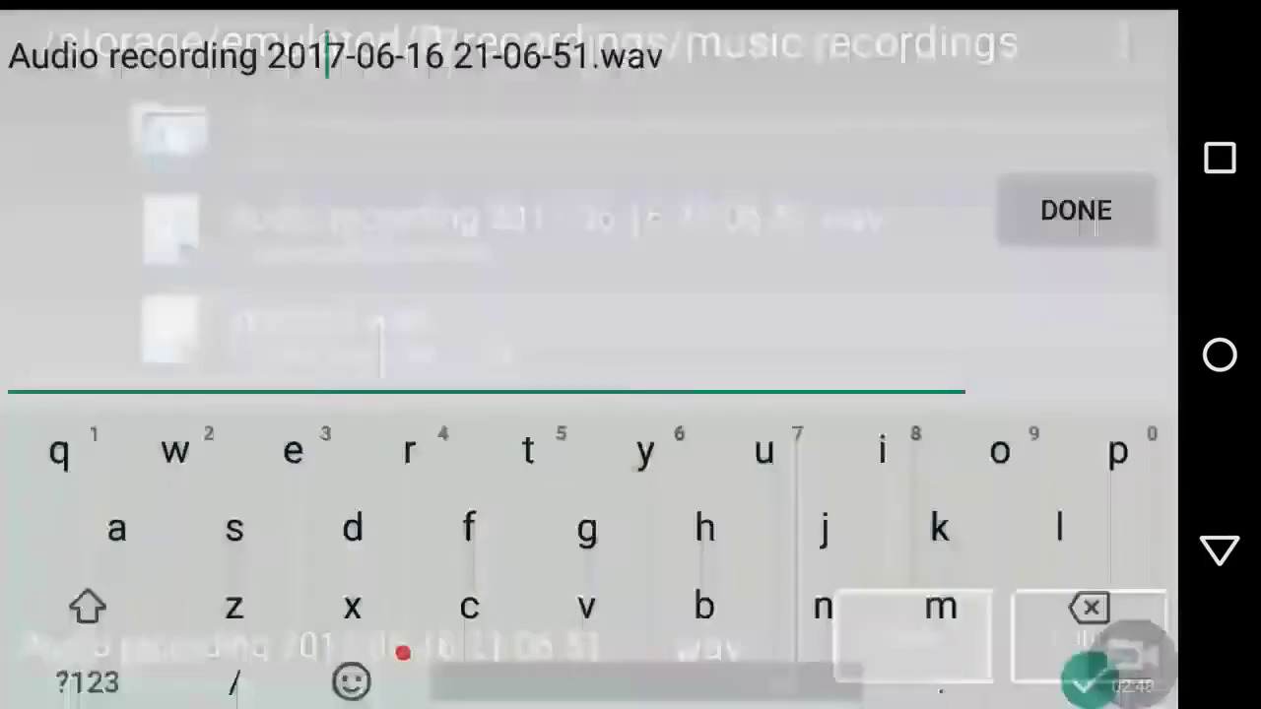
pyautogui.click(1076, 210)
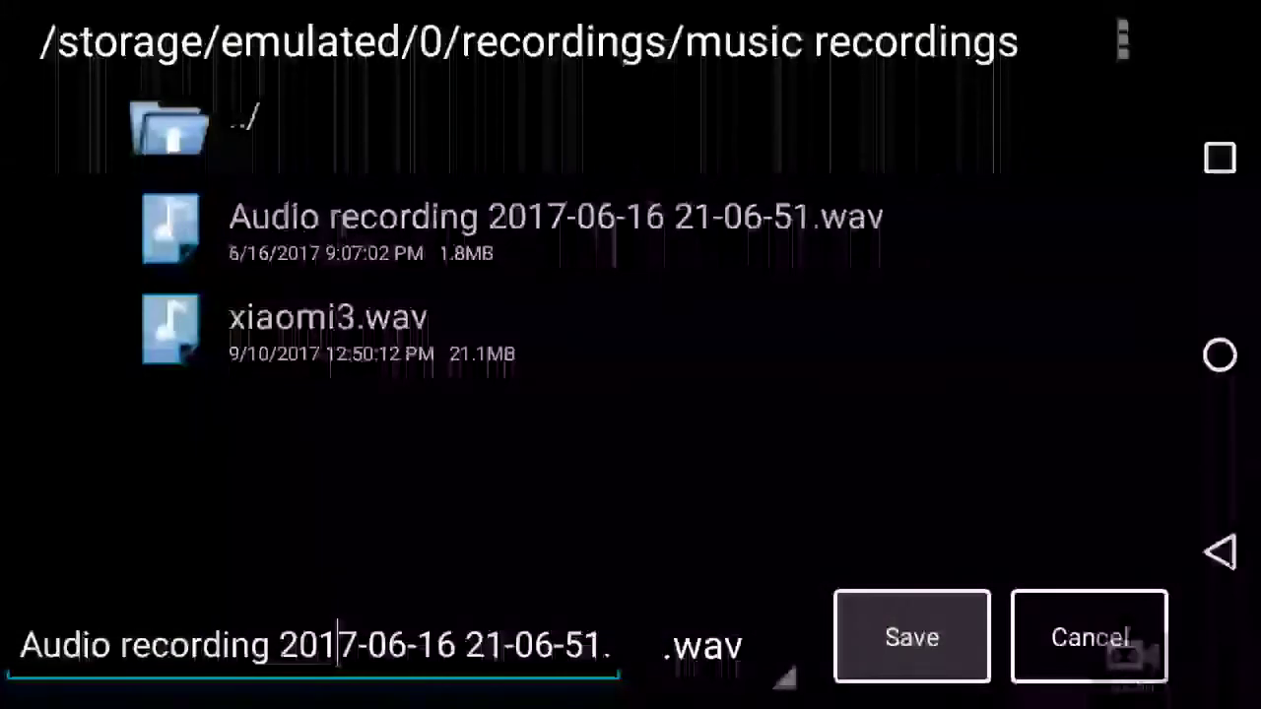
pyautogui.click(911, 637)
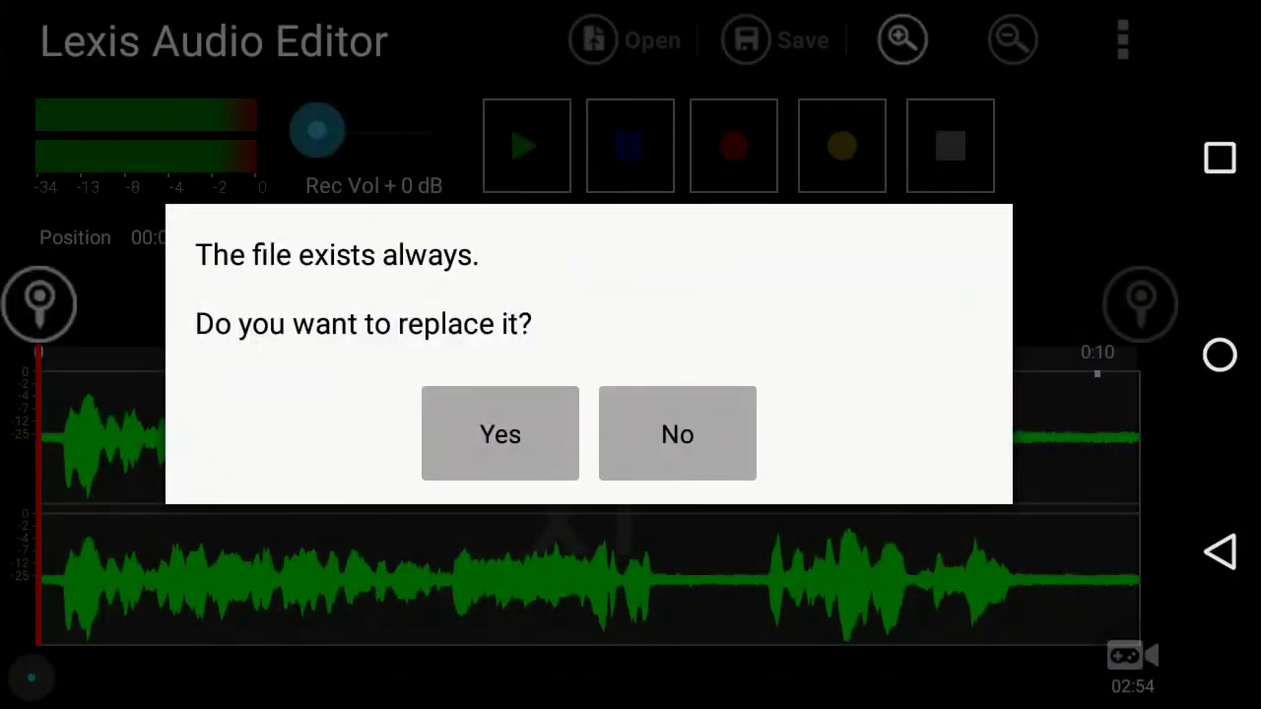
pyautogui.click(501, 433)
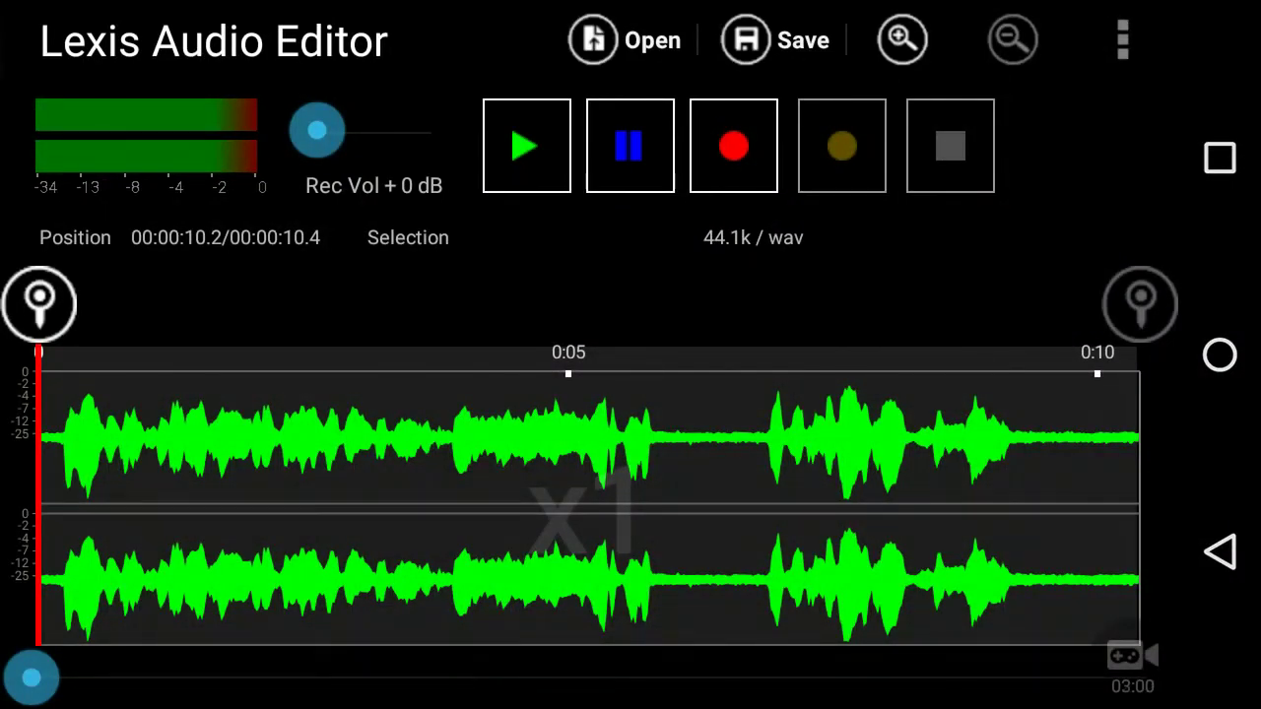
# Save a WAV copy named Audio recor51.wav and check it in the recordings folder
pyautogui.click(775, 40)
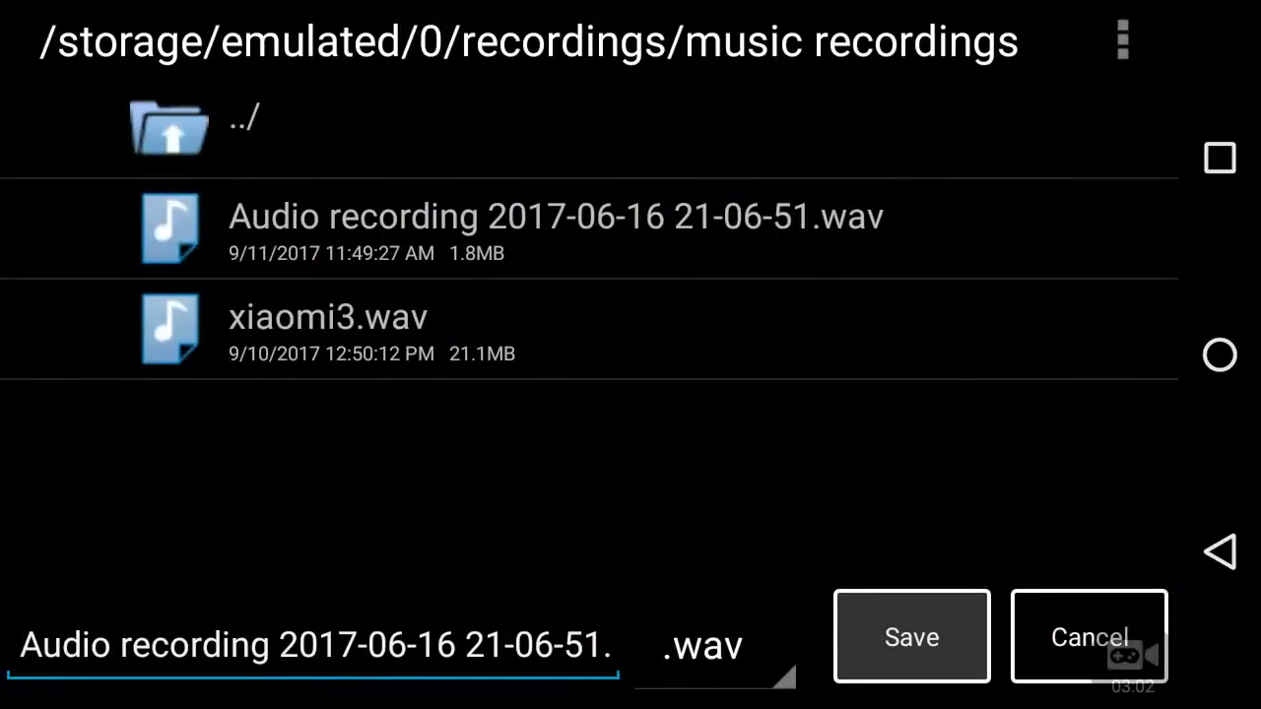
pyautogui.click(563, 645)
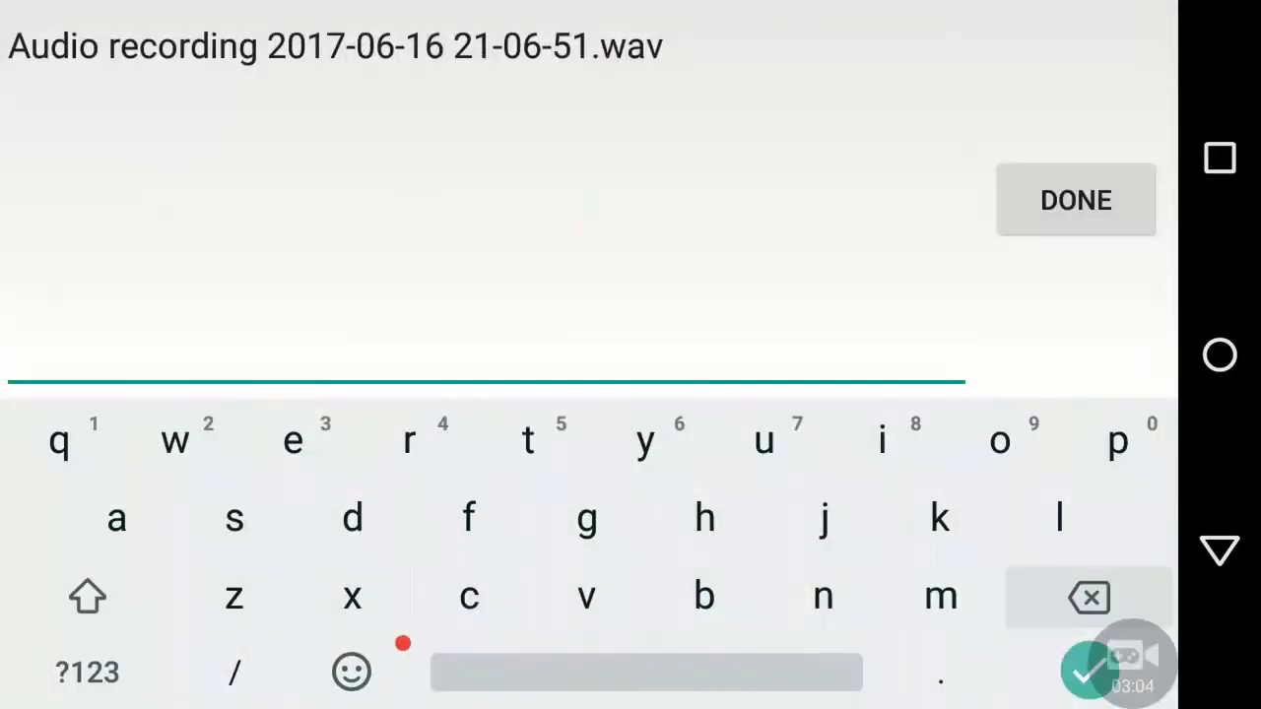
pyautogui.press('BackSpace')
pyautogui.press('BackSpace')
pyautogui.press('BackSpace')
pyautogui.press('BackSpace')
pyautogui.press('BackSpace')
pyautogui.press('BackSpace')
pyautogui.press('BackSpace')
pyautogui.press('BackSpace')
pyautogui.press('BackSpace')
pyautogui.press('Return')
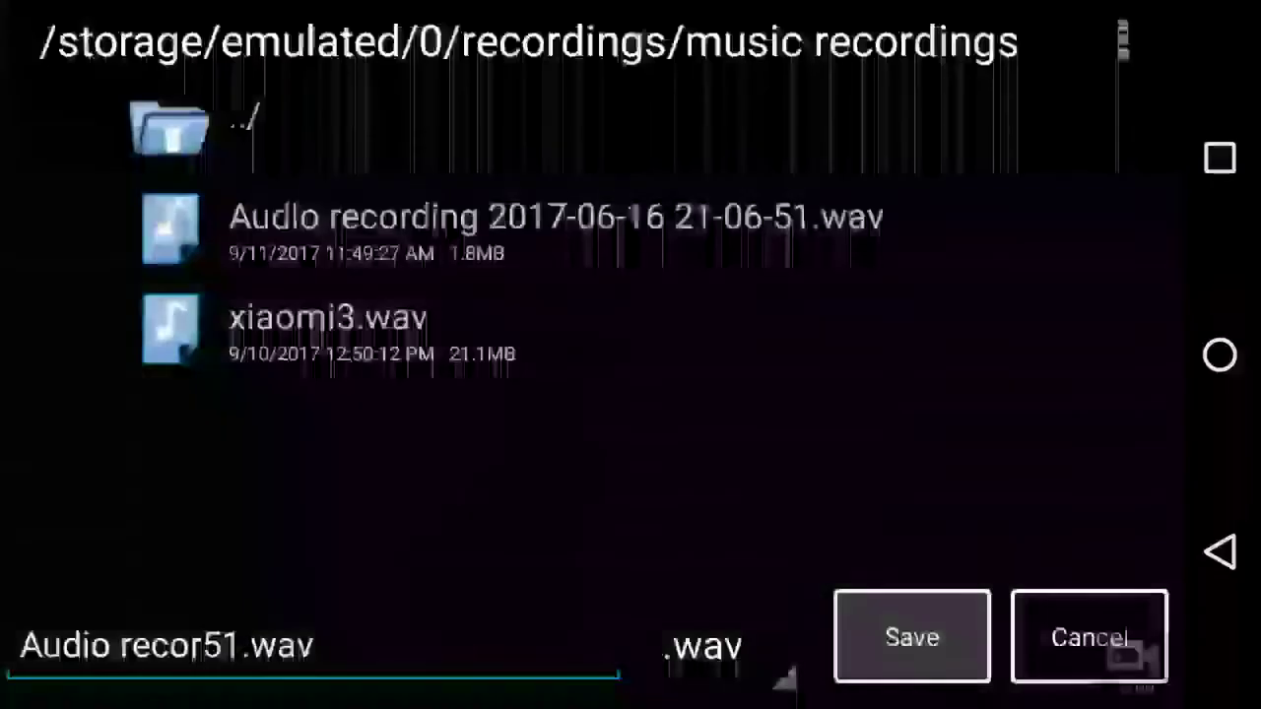
pyautogui.click(911, 637)
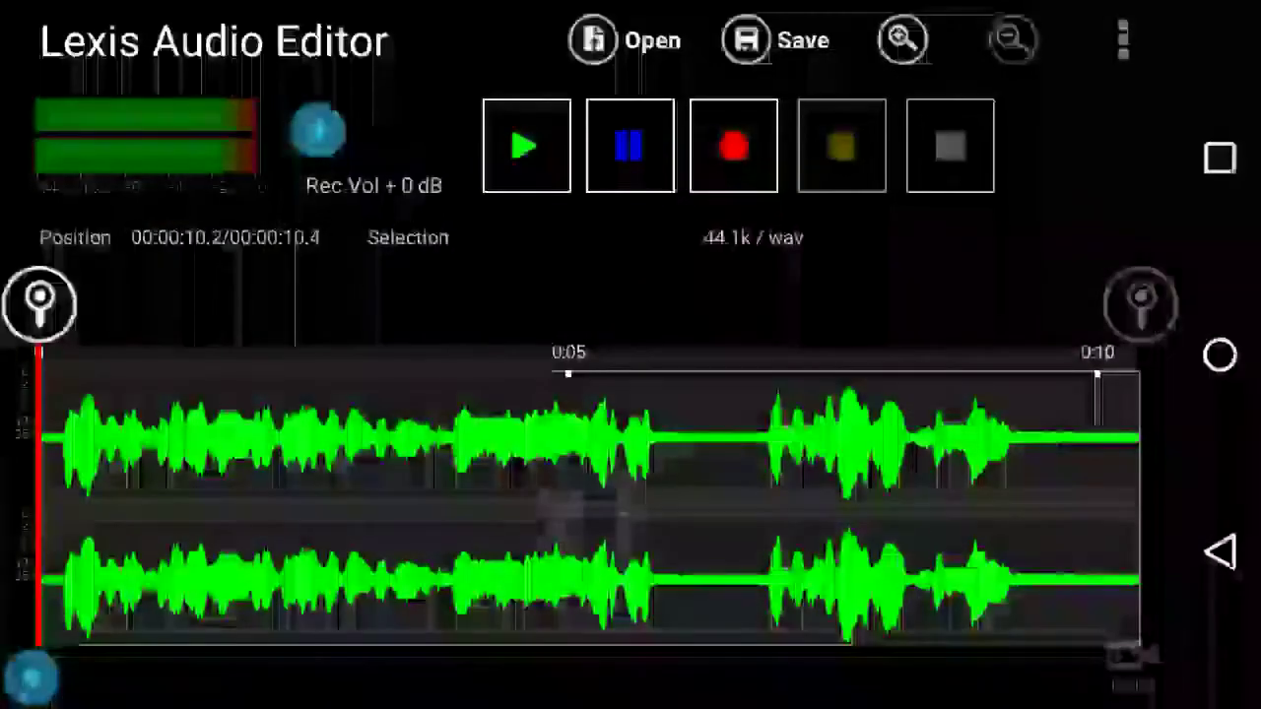
pyautogui.click(592, 39)
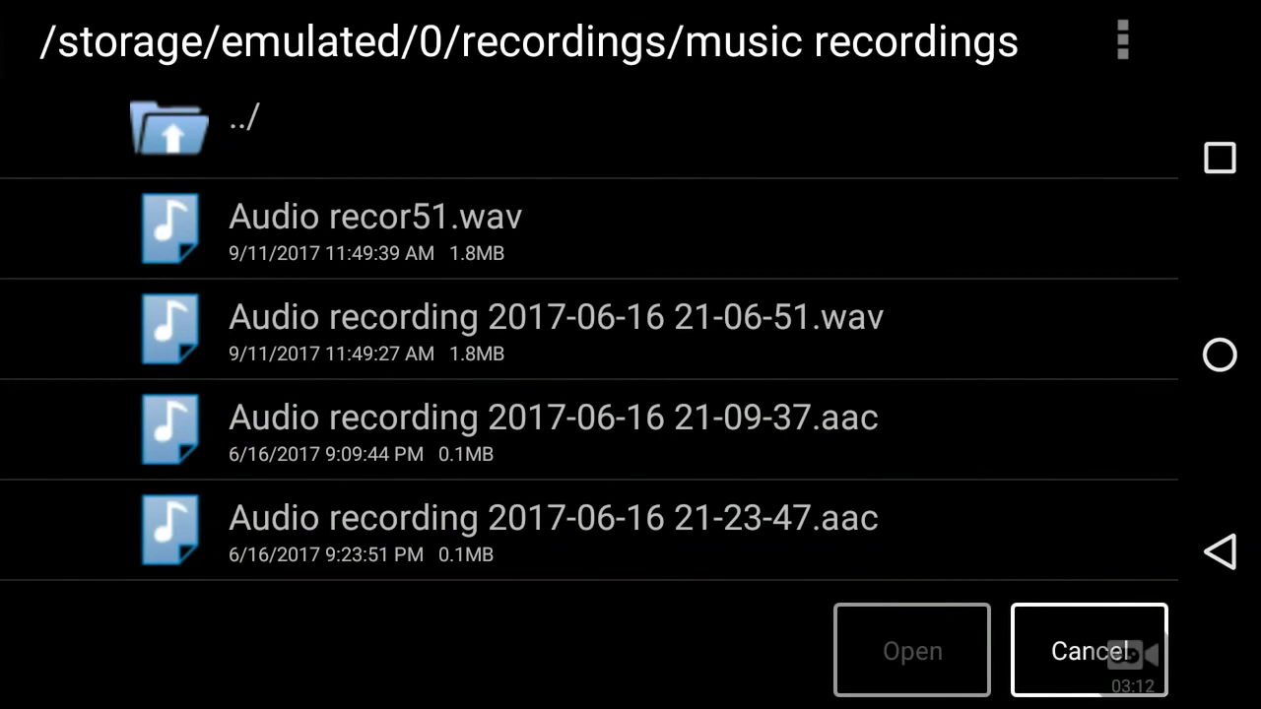
pyautogui.click(1088, 650)
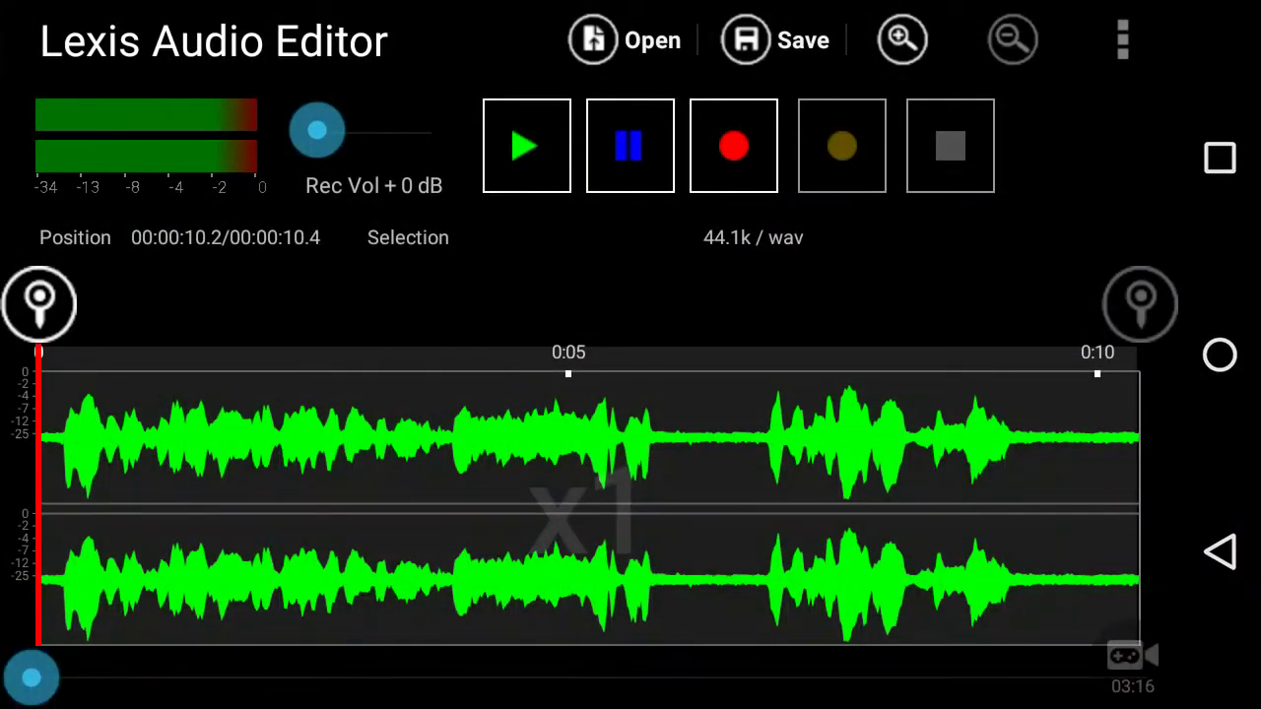
pyautogui.click(1131, 655)
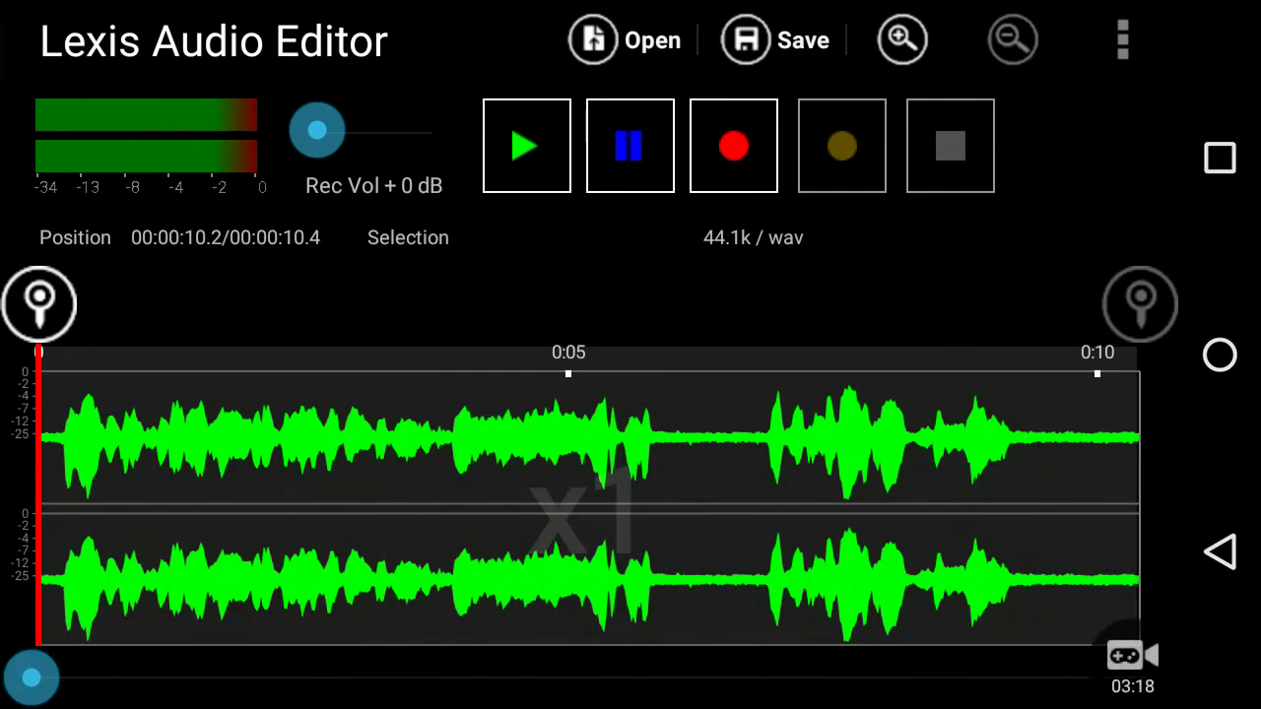
pyautogui.click(1220, 157)
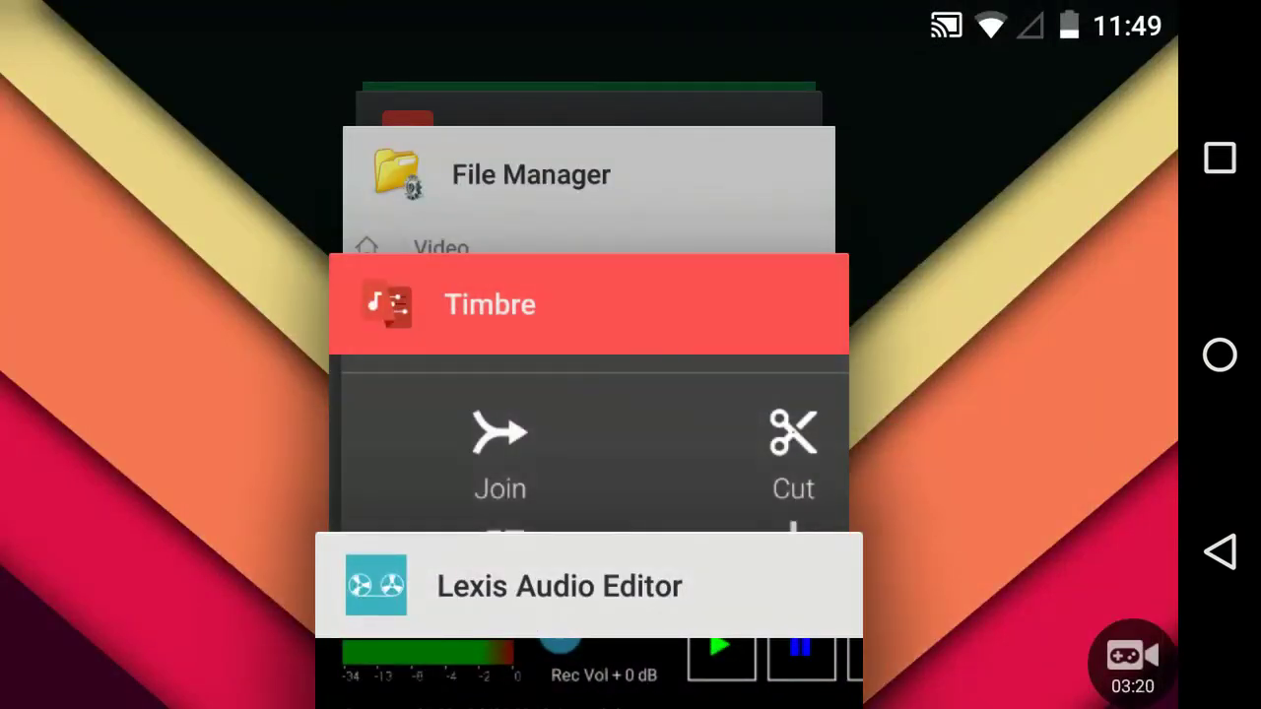
pyautogui.click(588, 305)
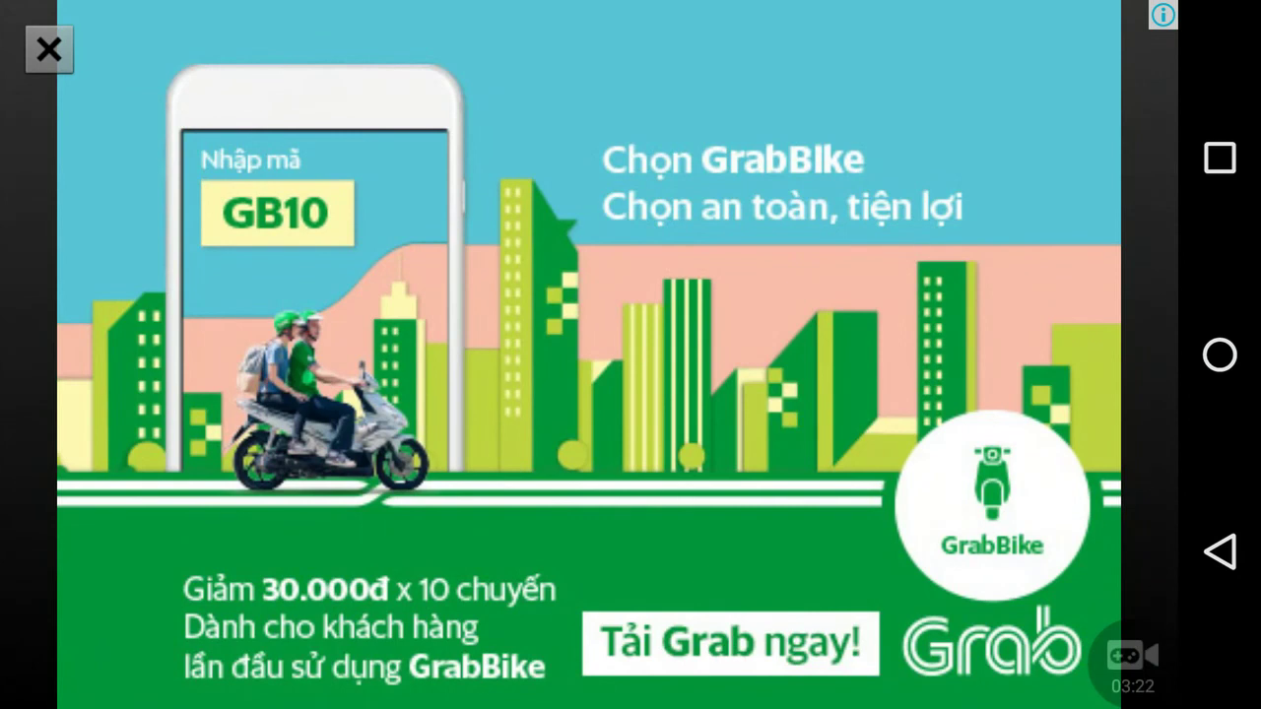
pyautogui.click(48, 48)
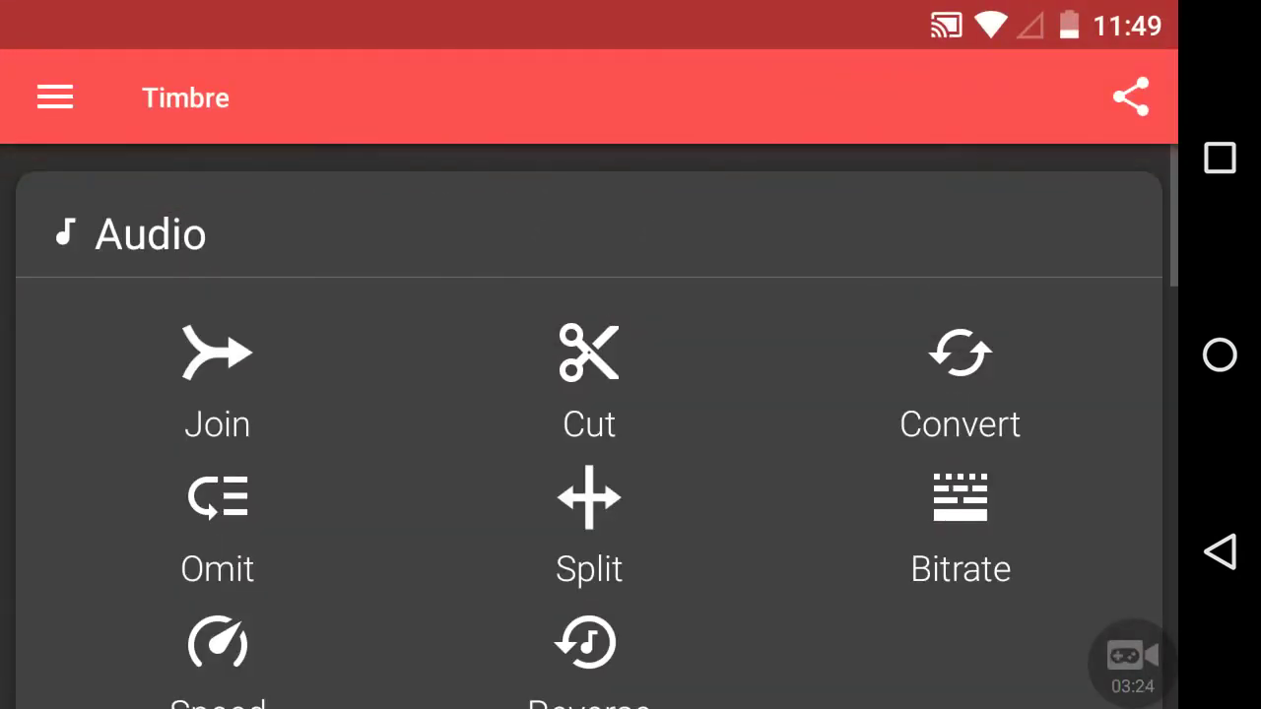
pyautogui.click(1219, 157)
pyautogui.click(588, 434)
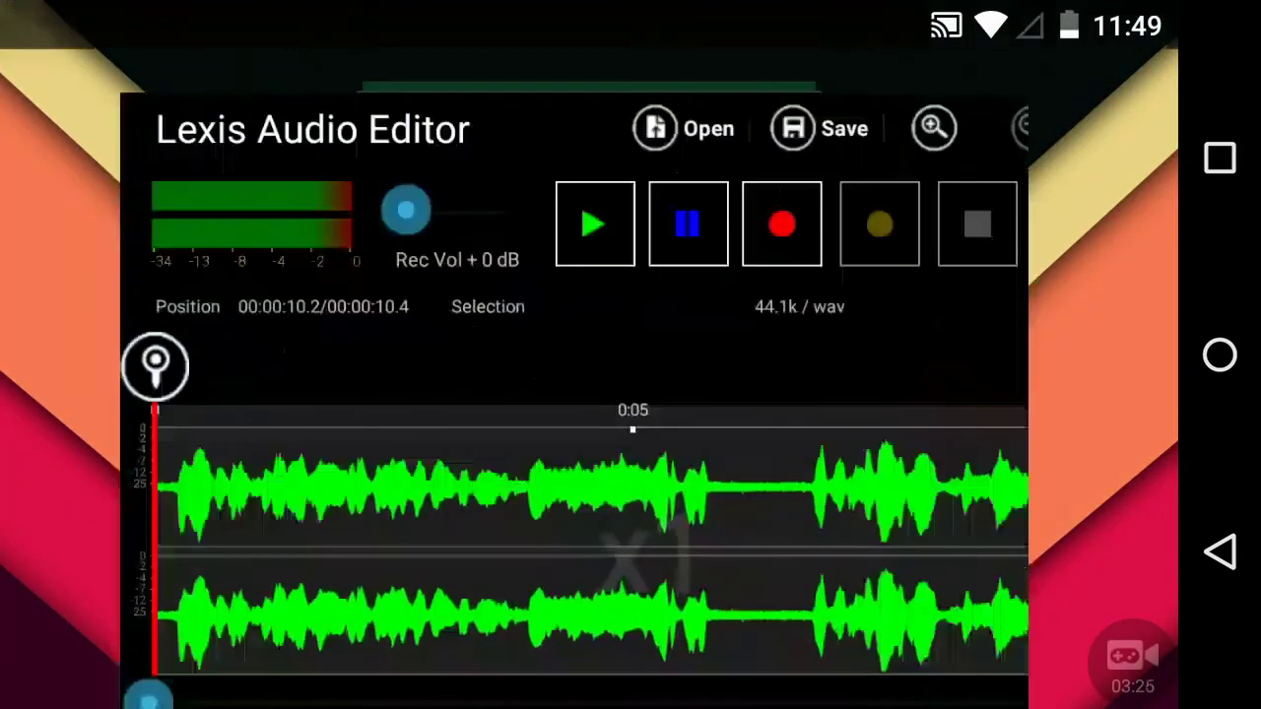